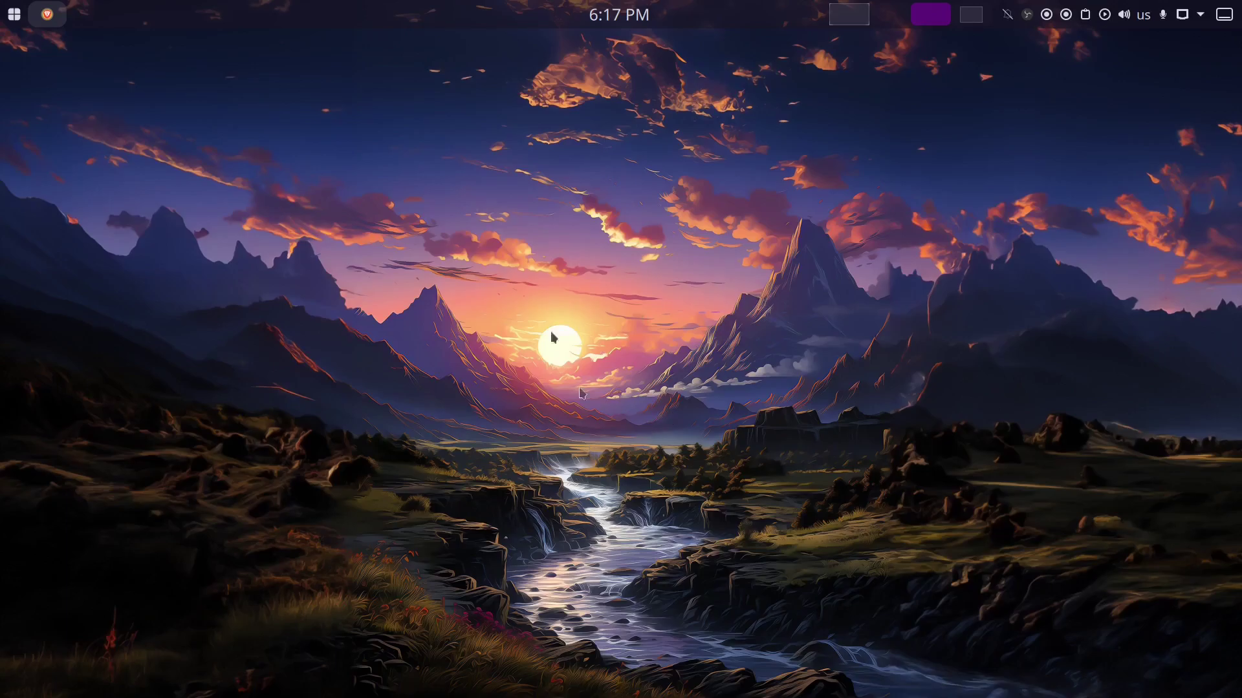
- Switch to the Brave browser, search Flathub for "flatseal" and open the Flatseal app page
{"action": "left_click", "coordinate": [45, 13]}
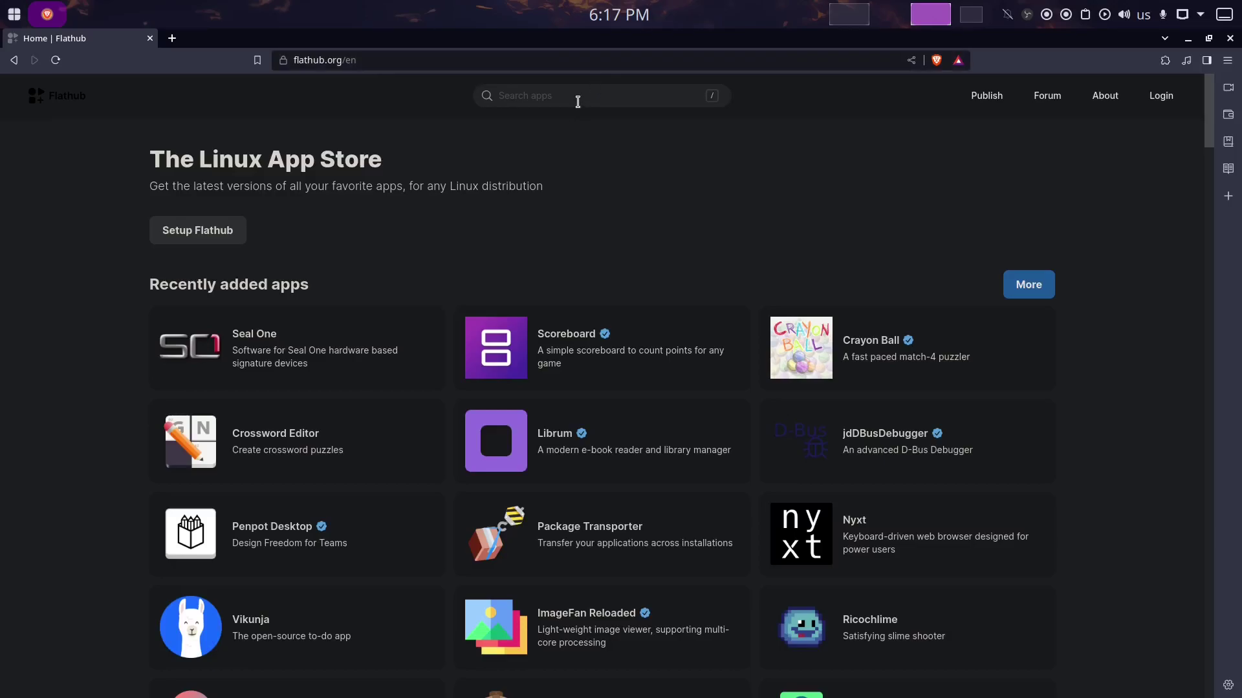
{"action": "type", "text": "flatseal"}
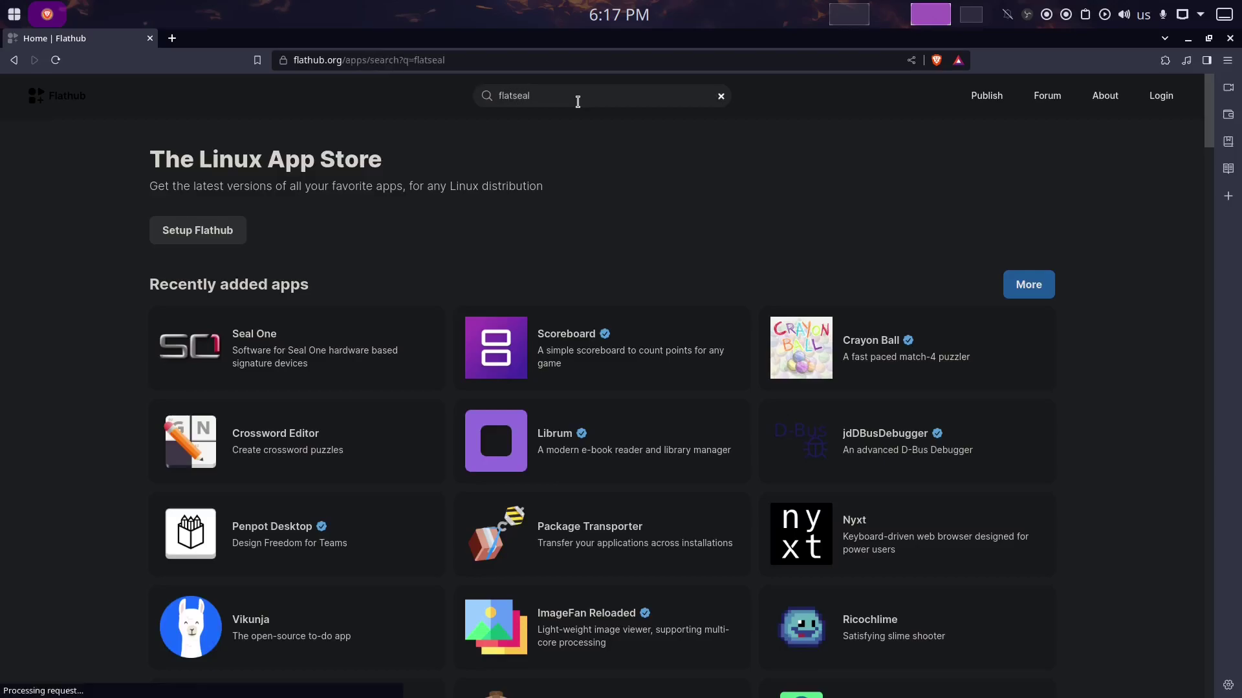
{"action": "key", "text": "Return"}
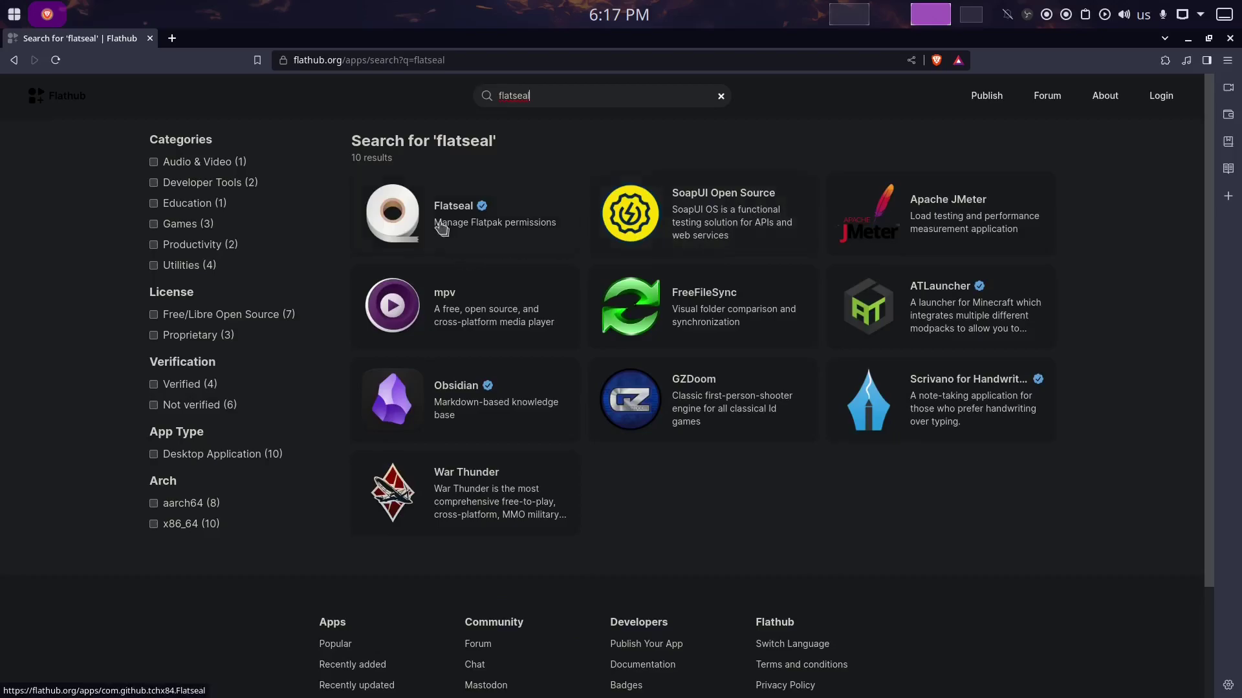
{"action": "left_click", "coordinate": [400, 211]}
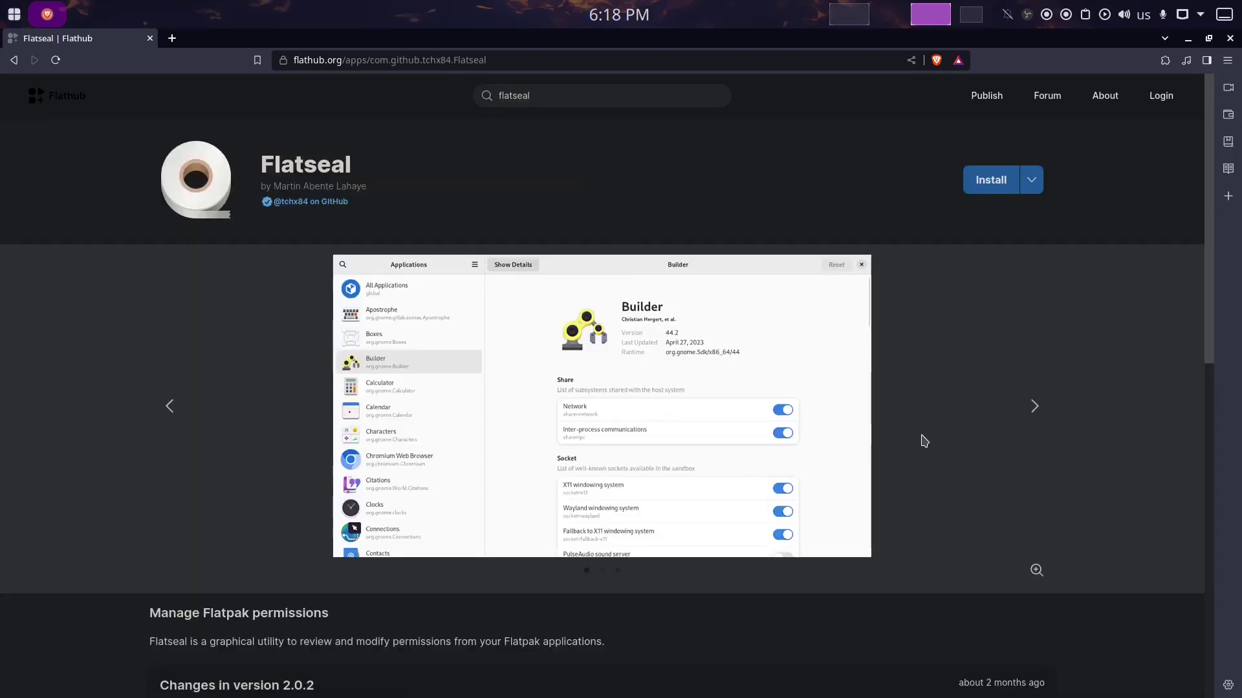
- Show Flatseal's manual install instructions and highlight the command "flatpak install flathub com.github.tchx84.Flatseal"
{"action": "scroll", "coordinate": [923, 438], "scroll_direction": "down", "scroll_amount": 2}
{"action": "scroll", "coordinate": [923, 438], "scroll_direction": "up", "scroll_amount": 2}
{"action": "left_click", "coordinate": [1031, 180]}
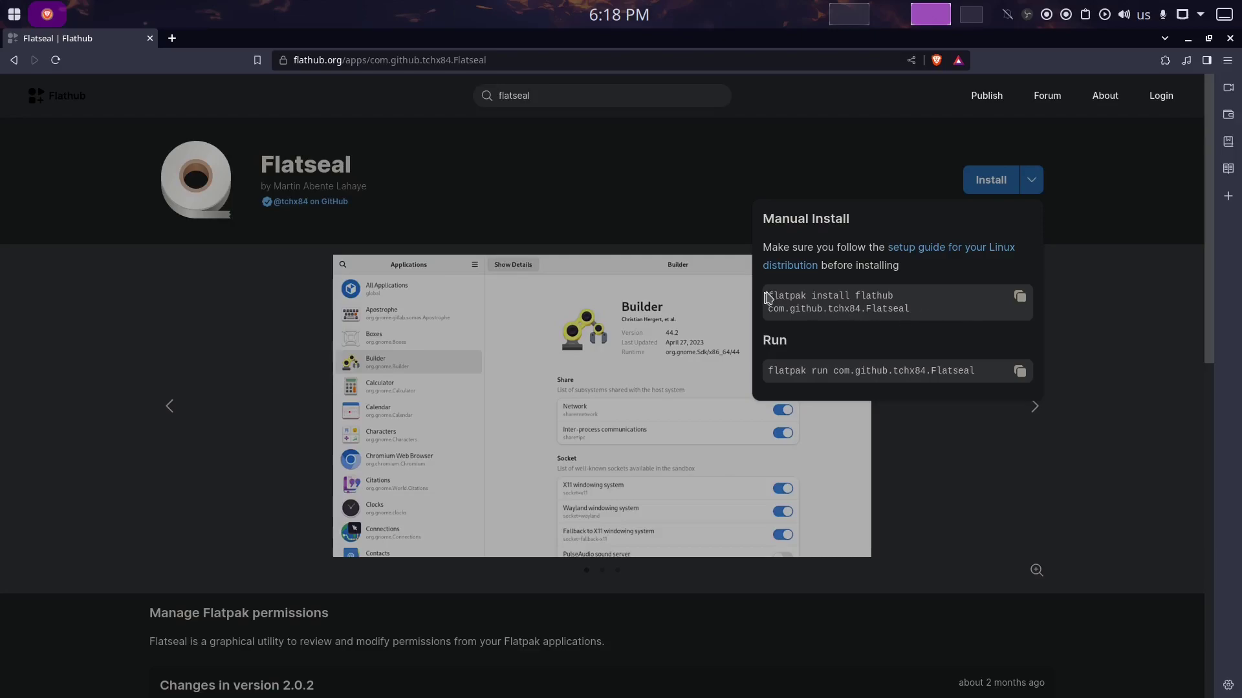
{"action": "left_click_drag", "start_coordinate": [771, 296], "coordinate": [907, 309]}
{"action": "left_click", "coordinate": [891, 309]}
{"action": "left_click_drag", "start_coordinate": [772, 295], "coordinate": [923, 310]}
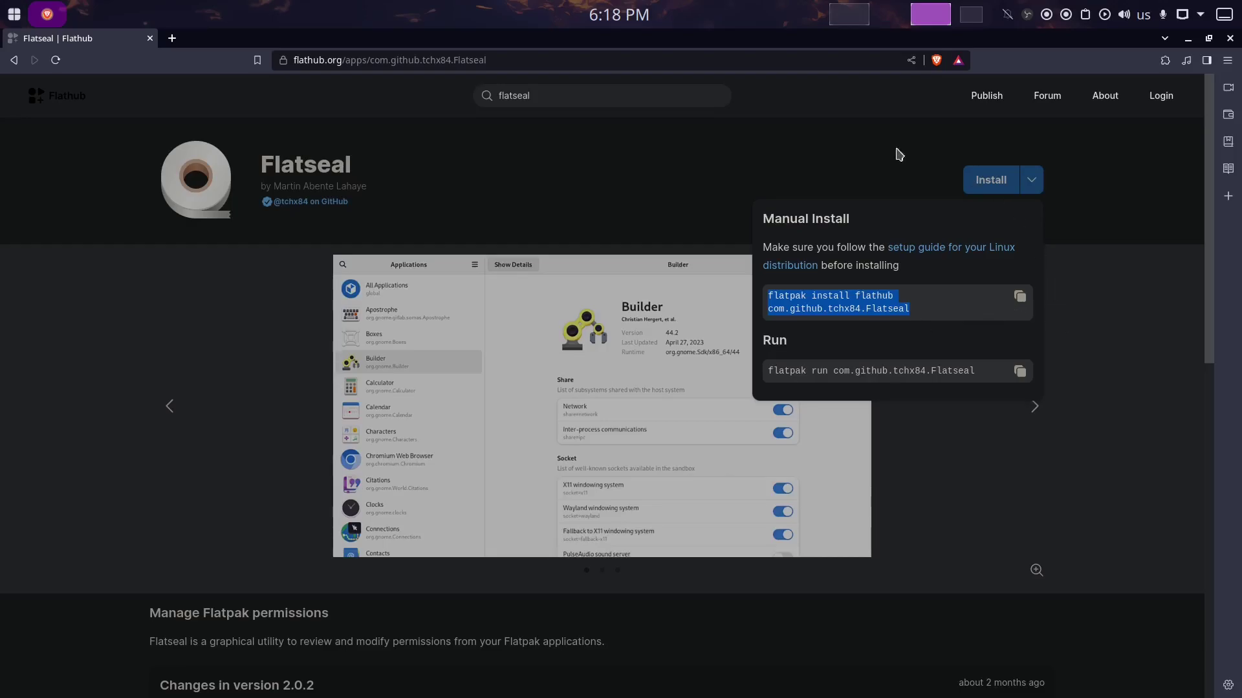
{"action": "left_click", "coordinate": [649, 191]}
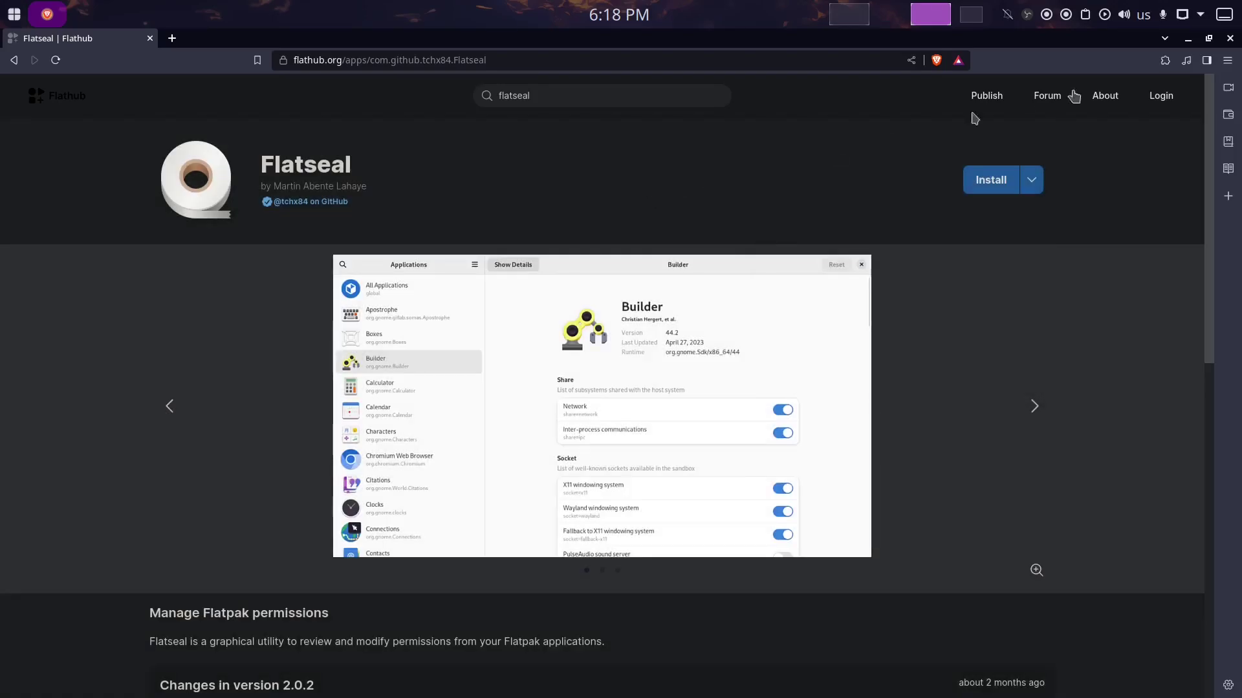
- Minimize the browser and launch Flatseal
{"action": "left_click", "coordinate": [1188, 38]}
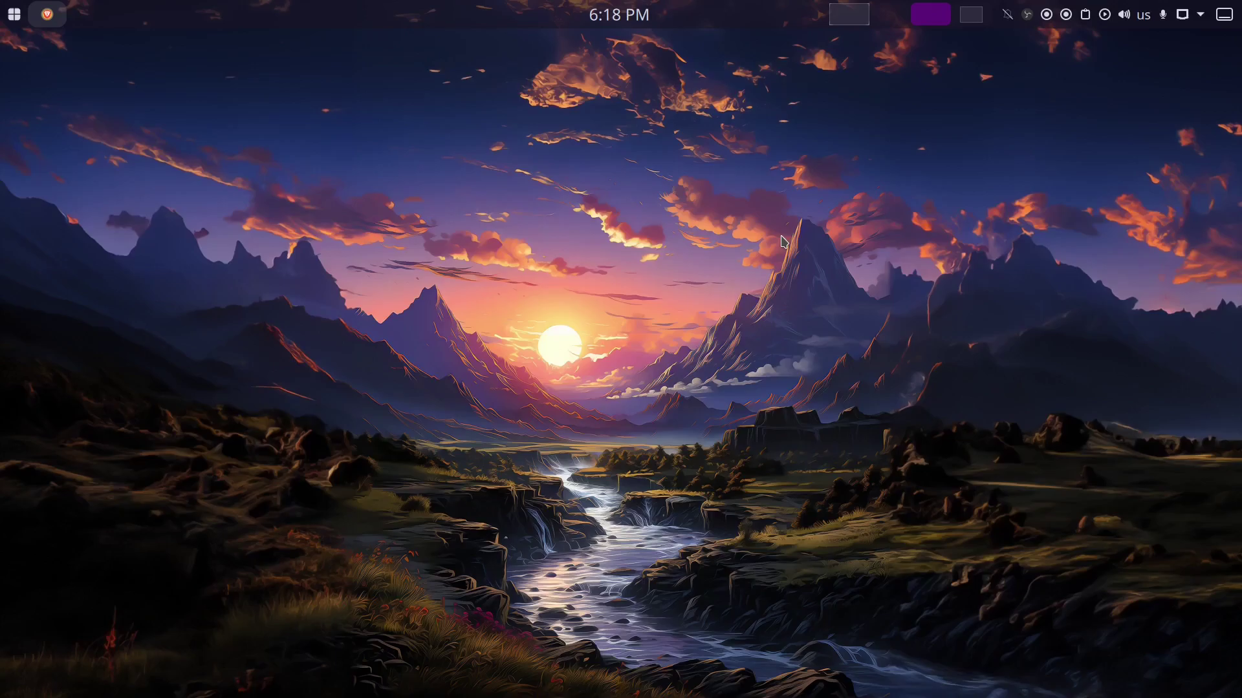
{"action": "key", "text": "super"}
{"action": "type", "text": "flatsea"}
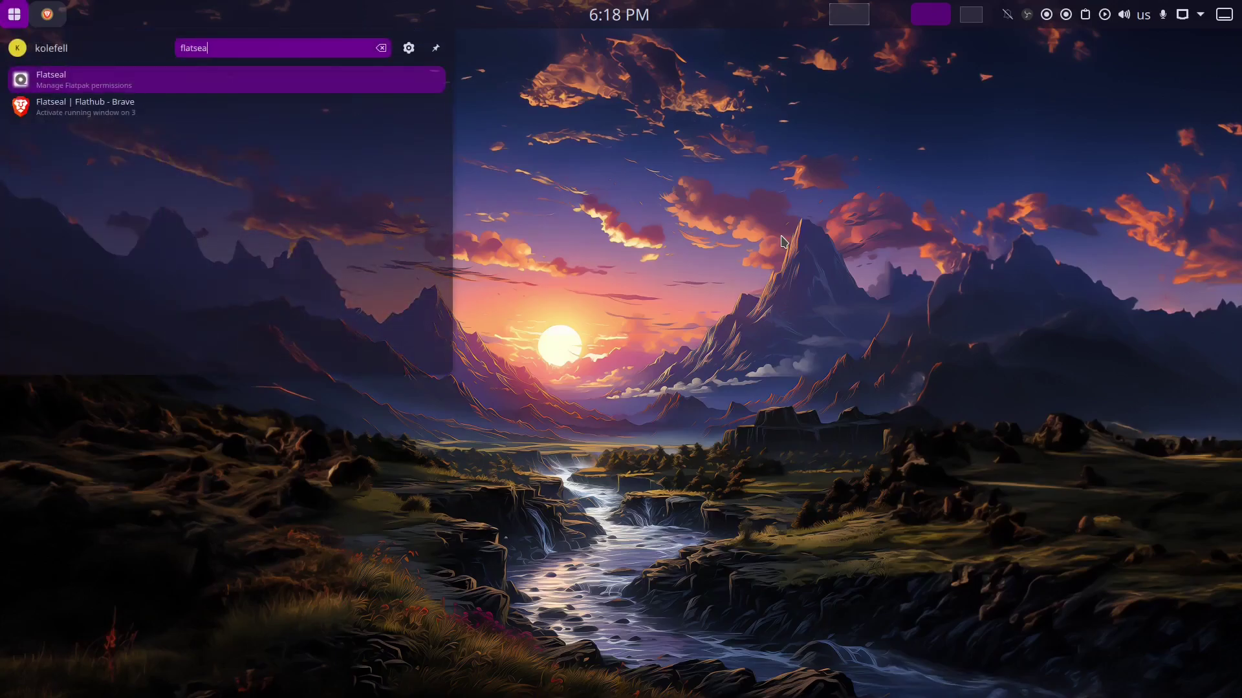
{"action": "key", "text": "Return"}
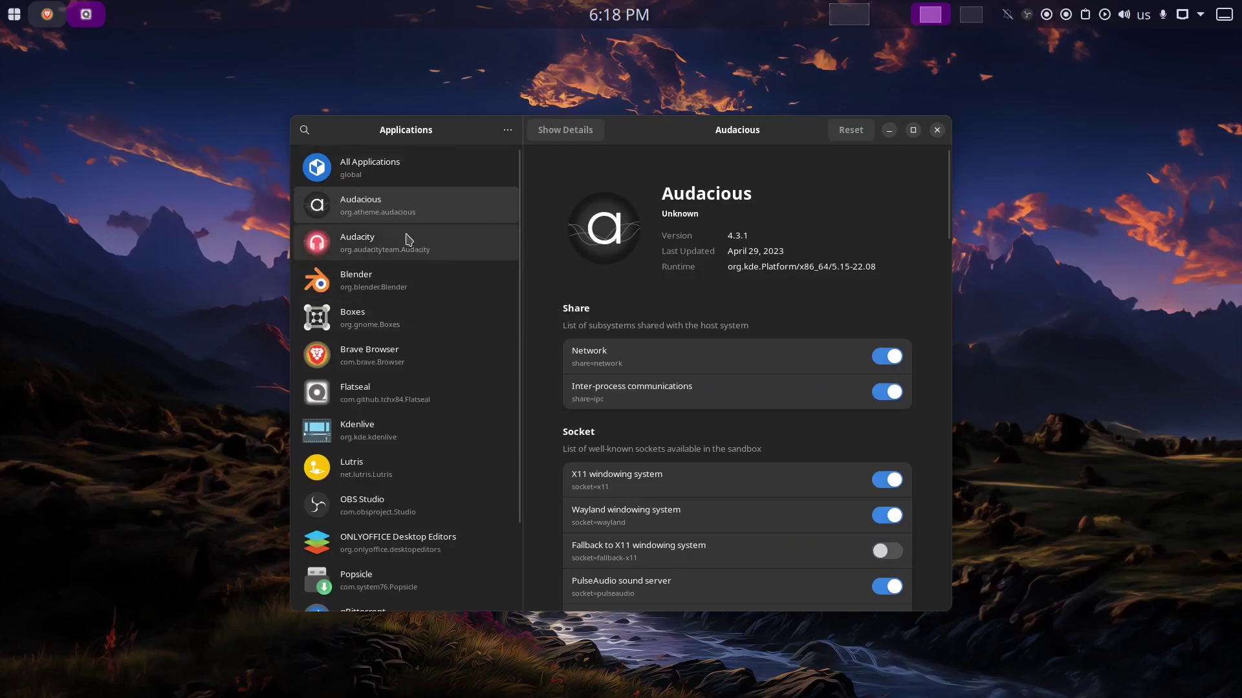
- Look through Flatseal's application list and examine Blender's share, socket and device permissions
{"action": "scroll", "coordinate": [407, 240], "scroll_direction": "down", "scroll_amount": 3}
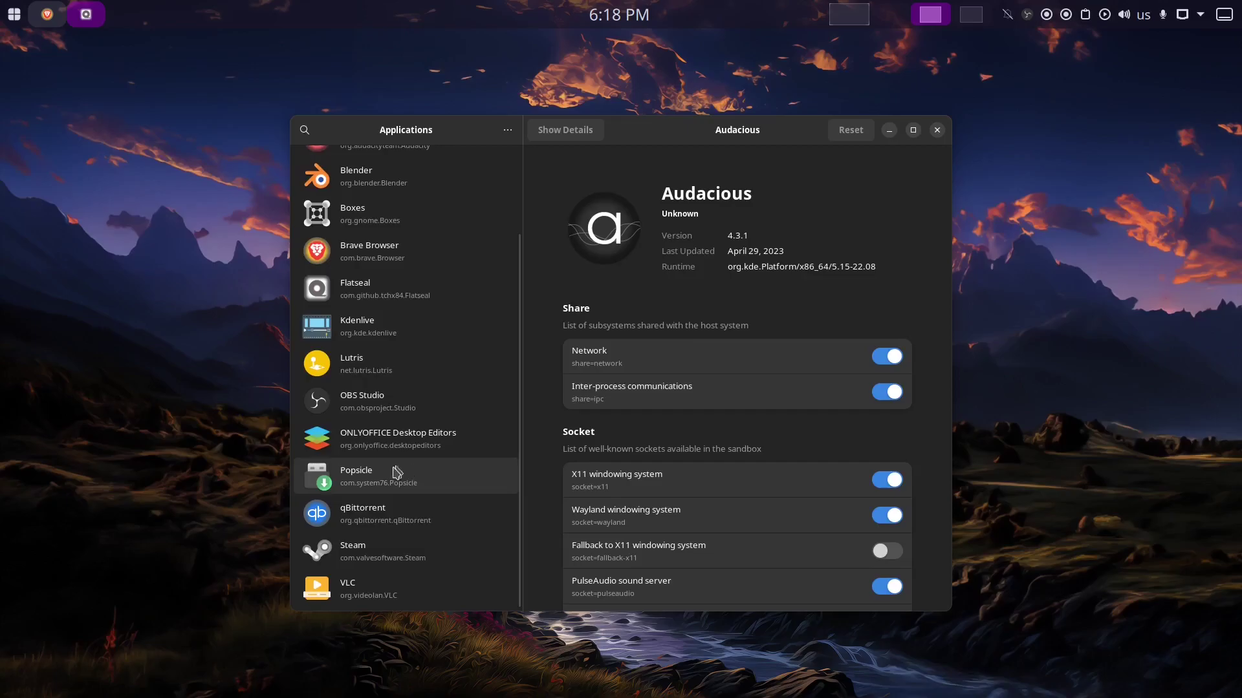
{"action": "scroll", "coordinate": [411, 477], "scroll_direction": "up", "scroll_amount": 3}
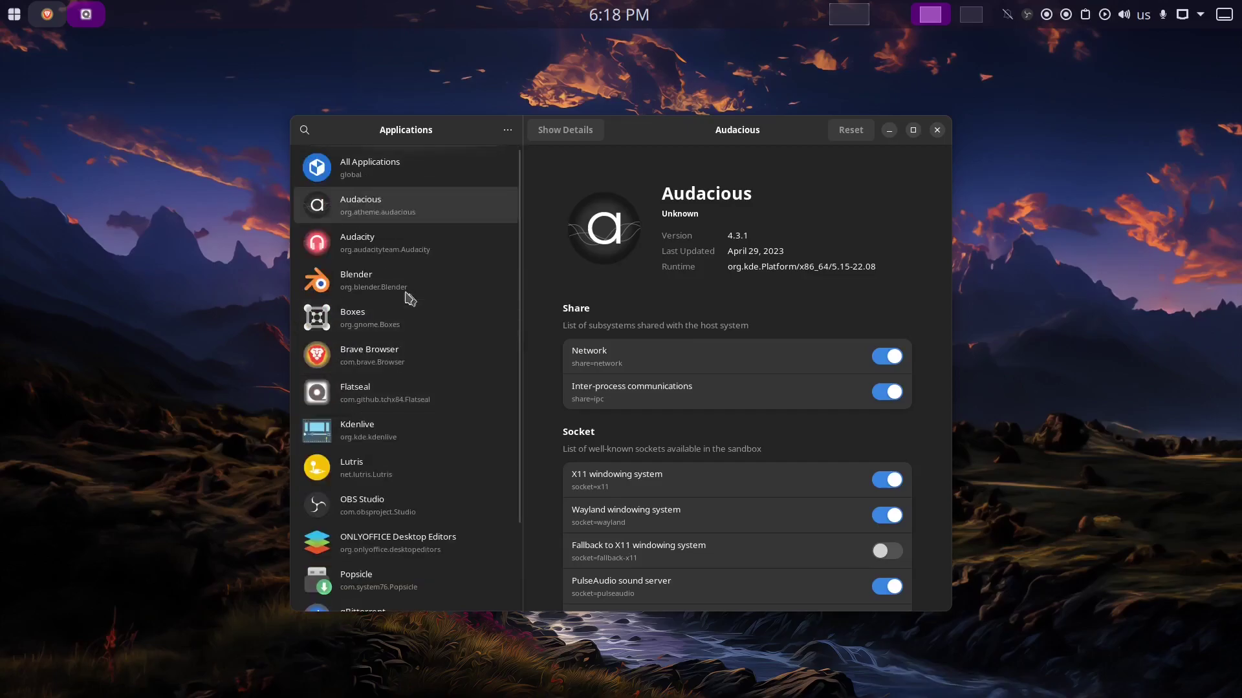
{"action": "left_click", "coordinate": [401, 276]}
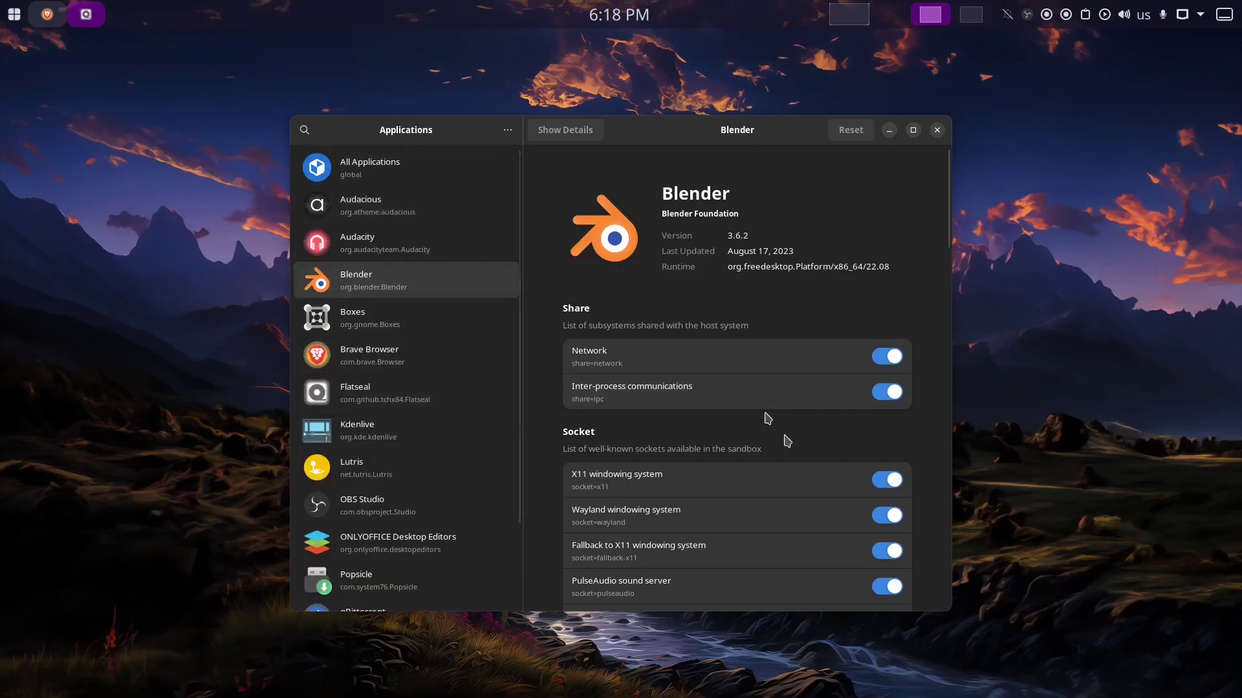
{"action": "scroll", "coordinate": [784, 446], "scroll_direction": "down", "scroll_amount": 2}
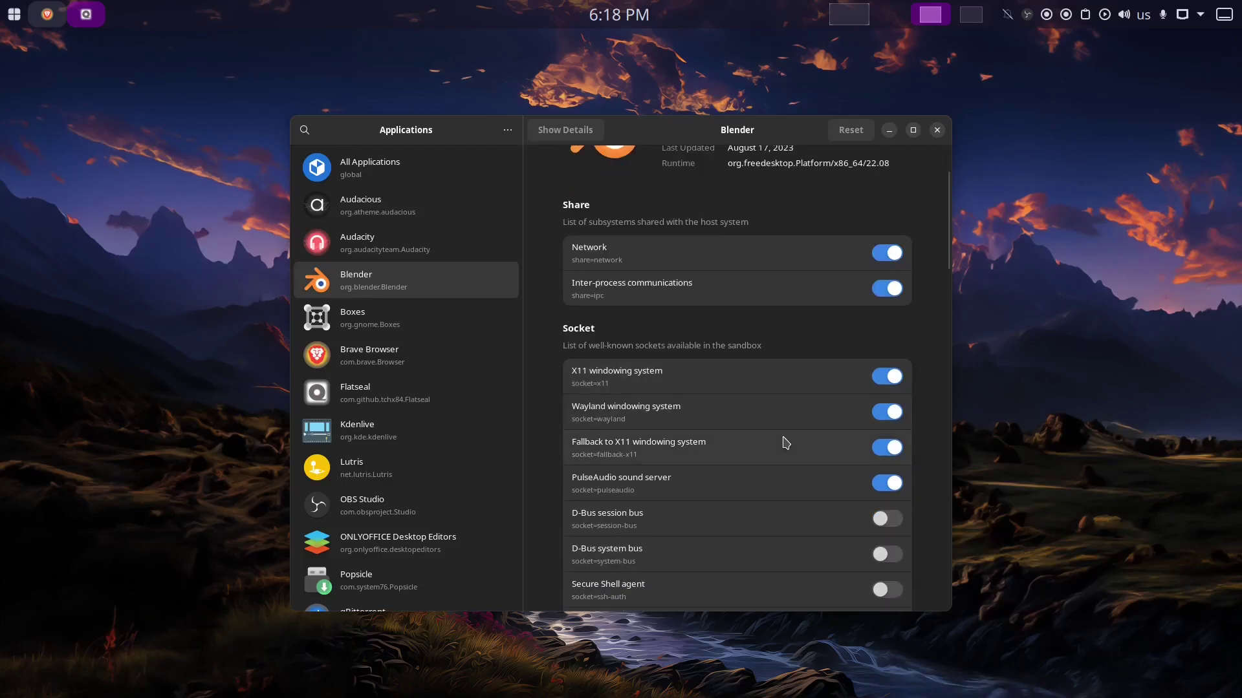
{"action": "scroll", "coordinate": [785, 443], "scroll_direction": "down", "scroll_amount": 3}
{"action": "scroll", "coordinate": [783, 430], "scroll_direction": "down", "scroll_amount": 1}
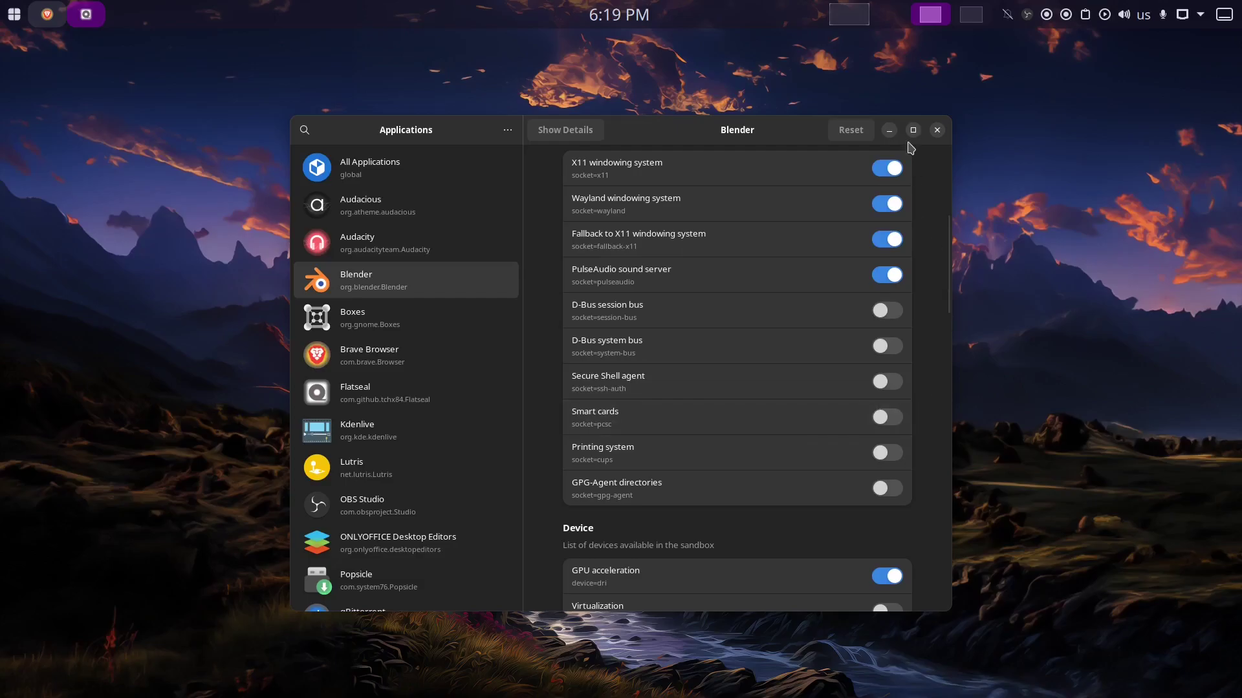
- Minimize Flatseal and launch Steam
{"action": "left_click", "coordinate": [889, 130]}
{"action": "key", "text": "super"}
{"action": "type", "text": "stea"}
{"action": "key", "text": "Return"}
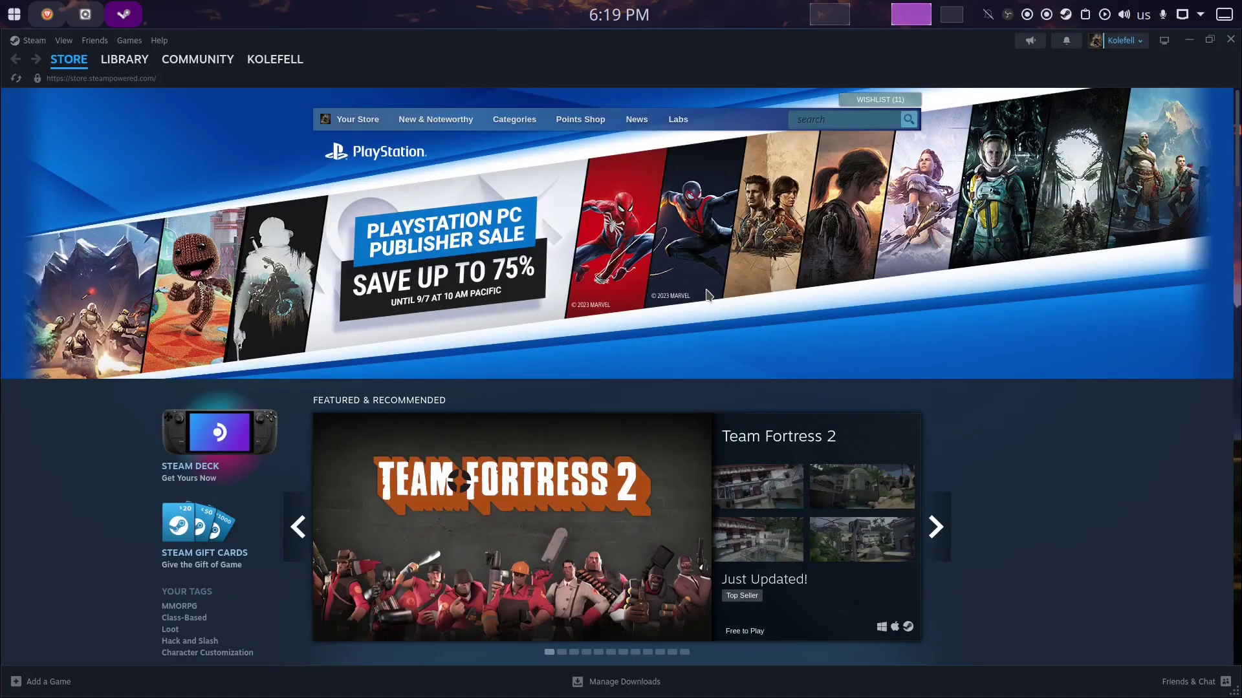
- Remove the External Drive library from Steam's storage settings
{"action": "left_click", "coordinate": [29, 40]}
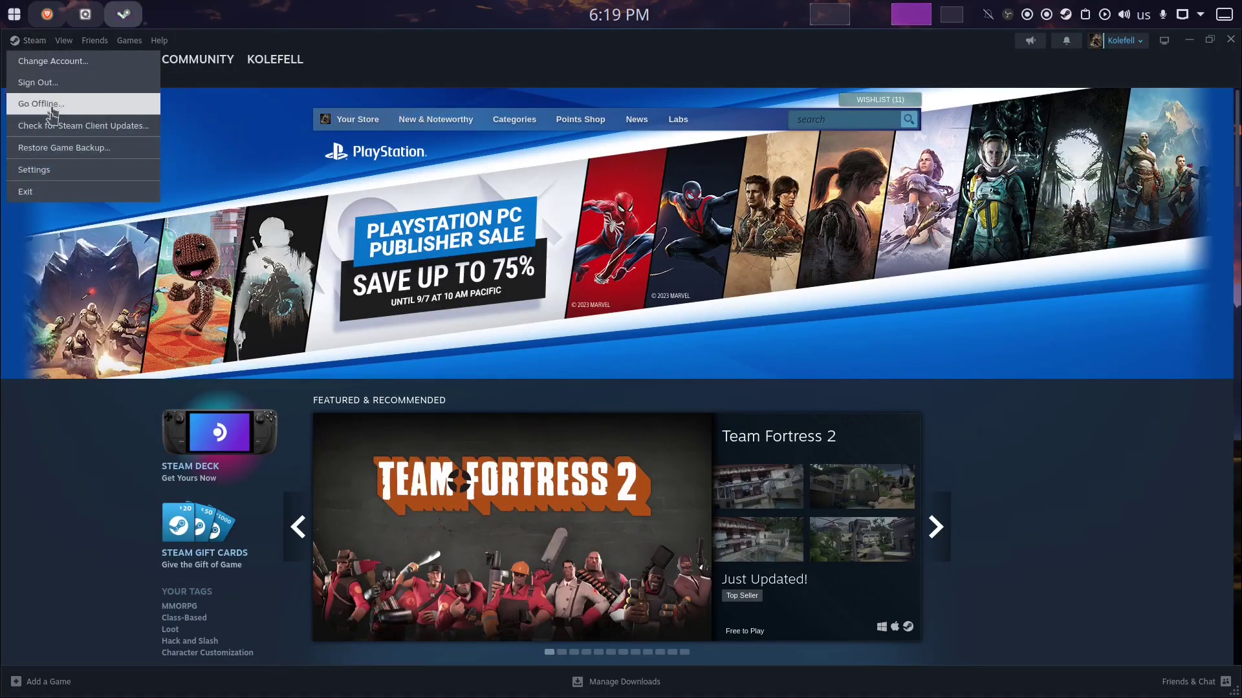
{"action": "left_click", "coordinate": [39, 170]}
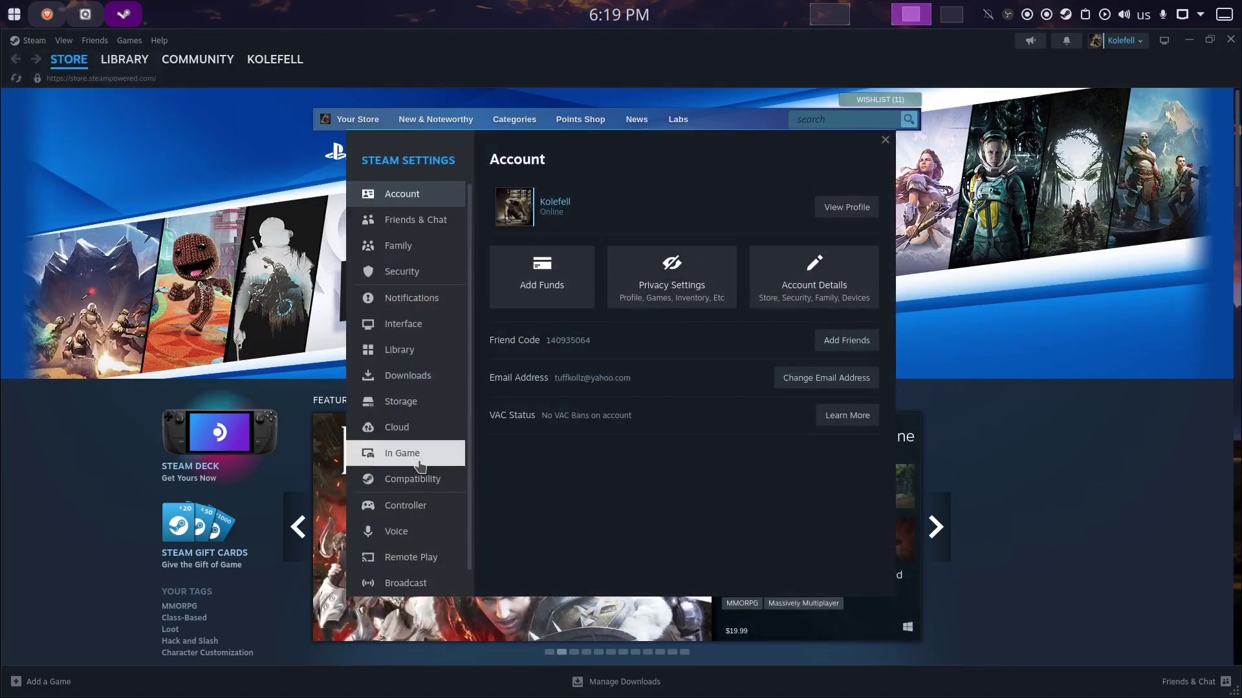
{"action": "left_click", "coordinate": [417, 401]}
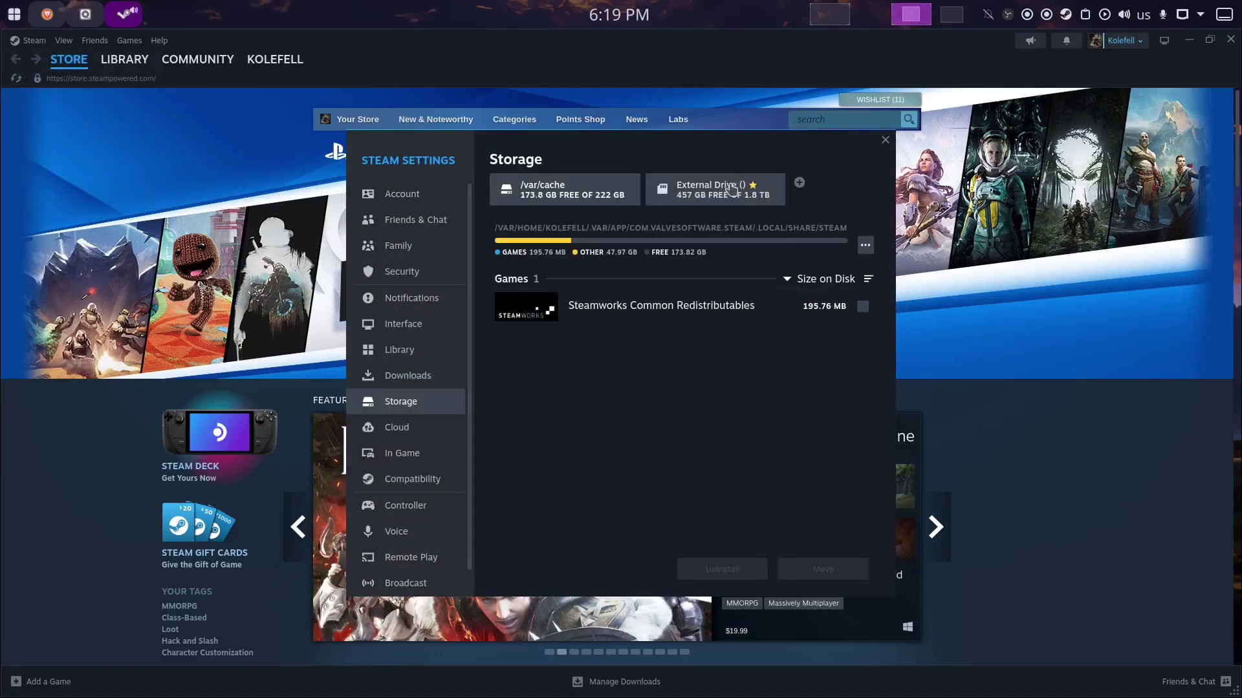
{"action": "left_click", "coordinate": [732, 189]}
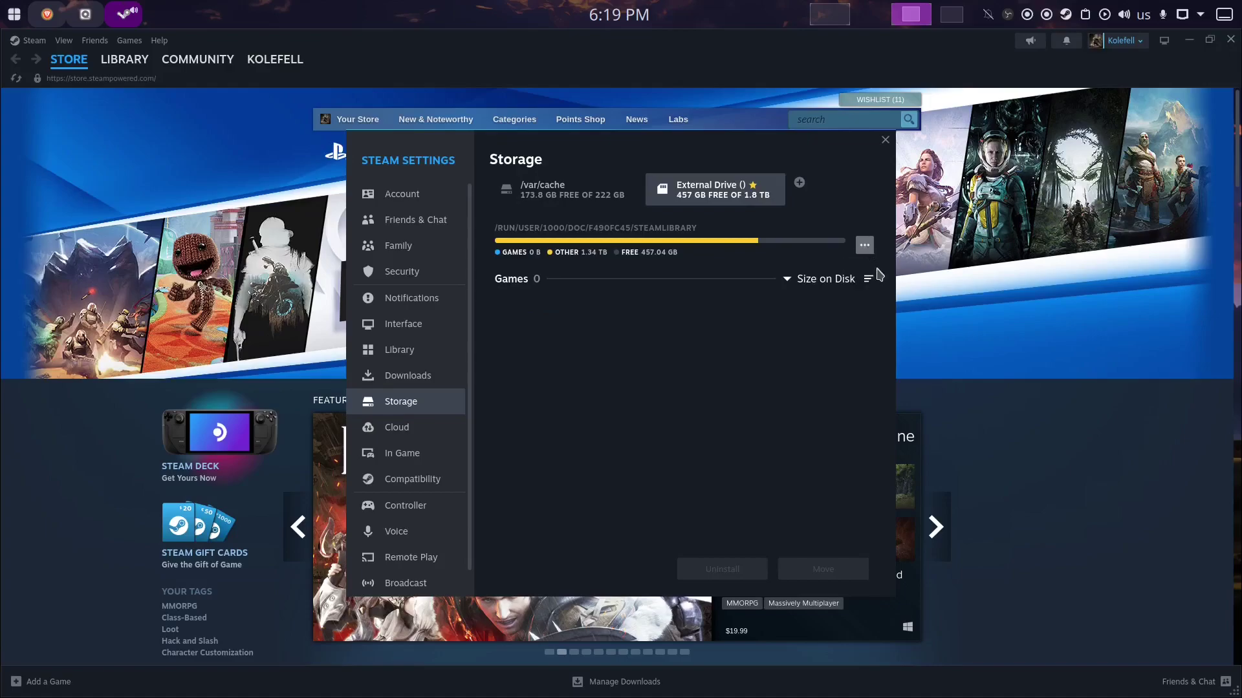
{"action": "left_click", "coordinate": [864, 245]}
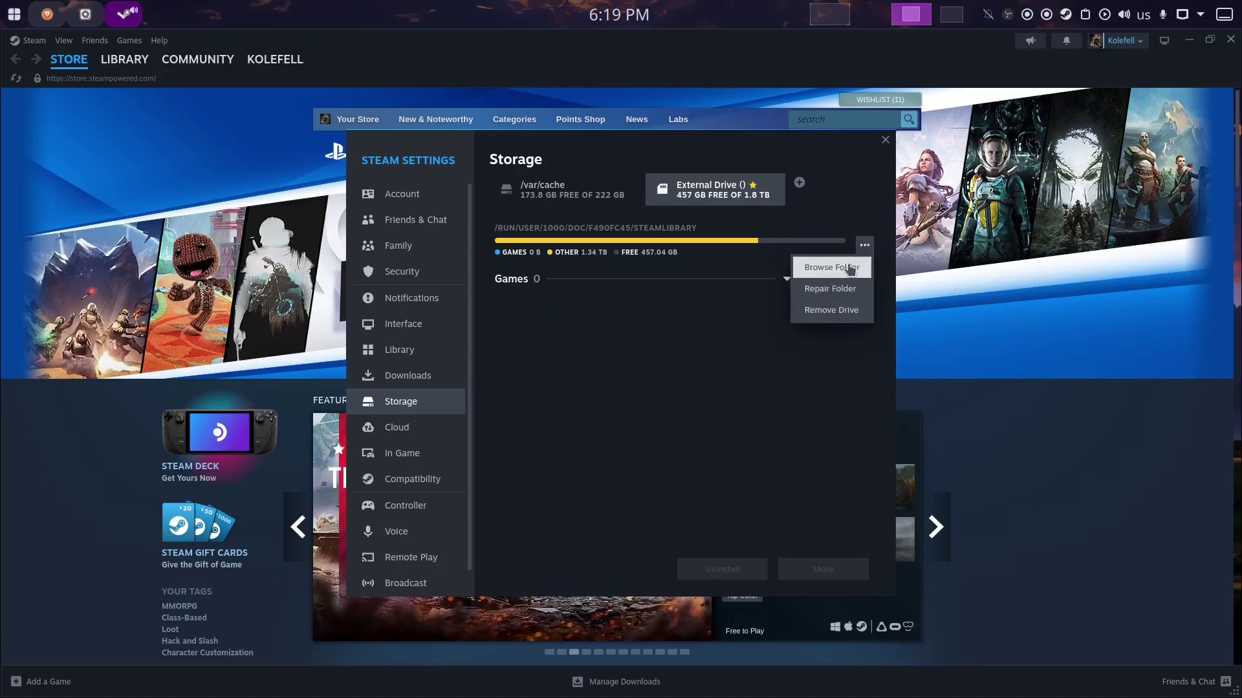
{"action": "left_click", "coordinate": [831, 311]}
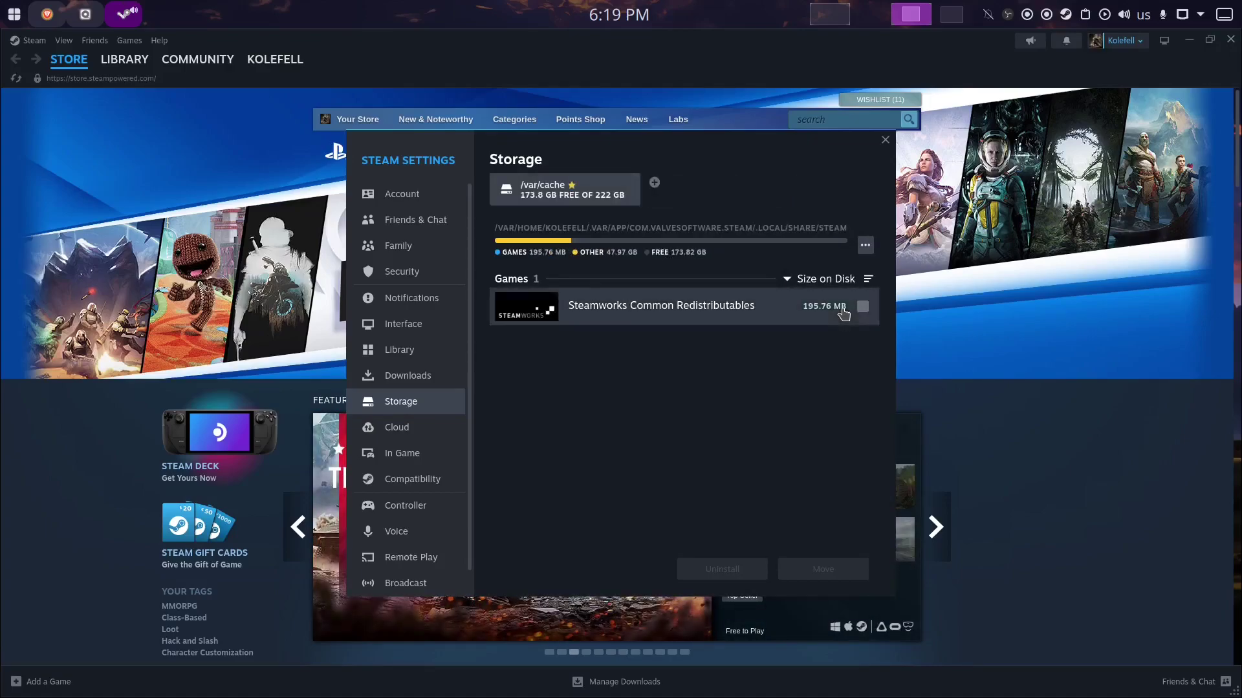
- Try to add the SteamLibrary folder, inside Gamez on the data home drive, as a Steam library
{"action": "left_click", "coordinate": [654, 185]}
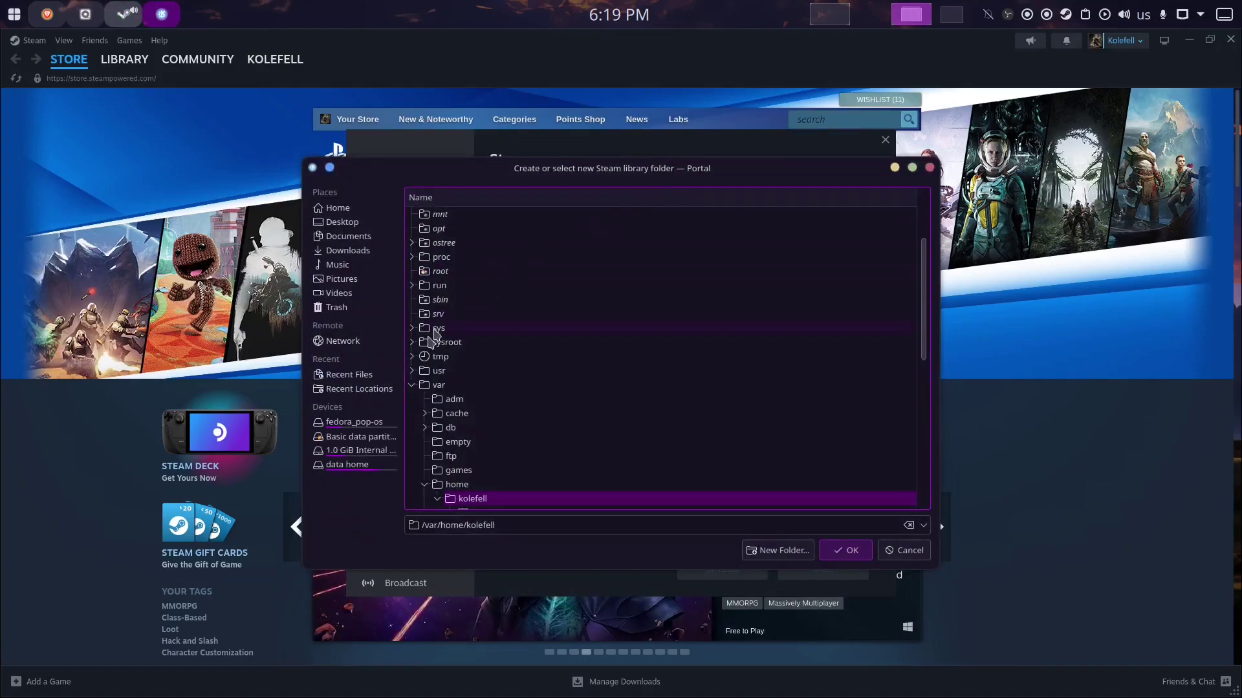
{"action": "left_click", "coordinate": [347, 466]}
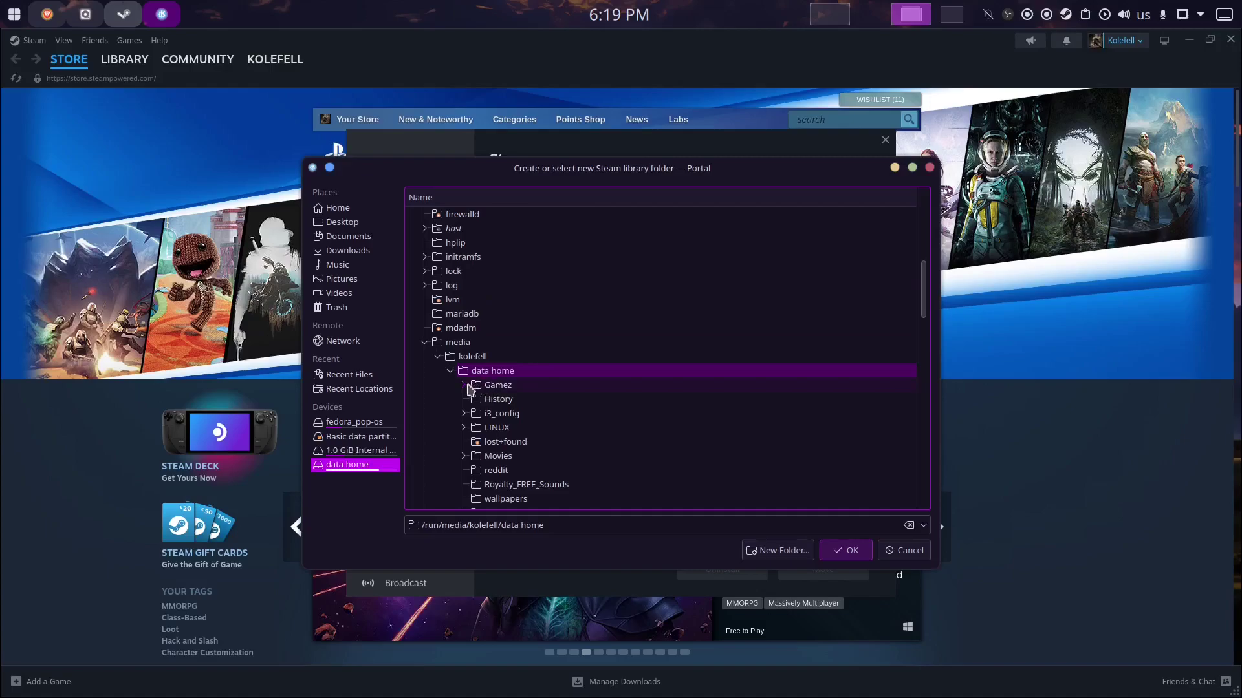
{"action": "left_click", "coordinate": [464, 386]}
{"action": "left_click", "coordinate": [549, 414]}
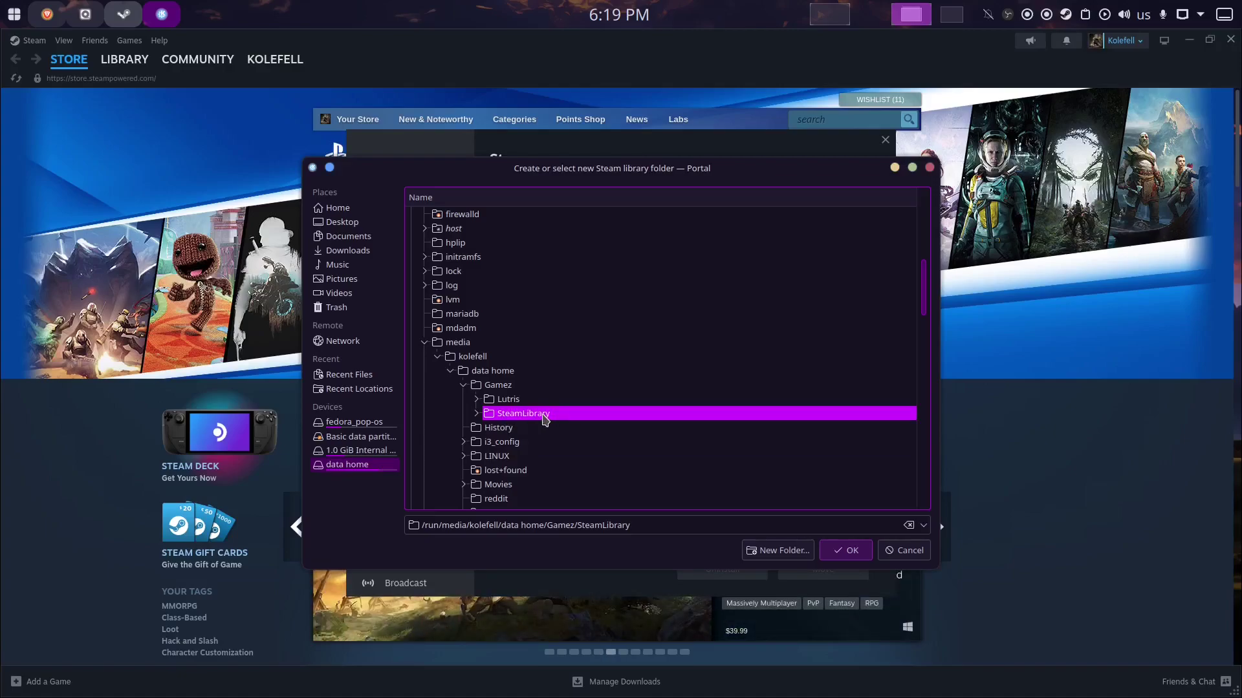
{"action": "left_click", "coordinate": [845, 551]}
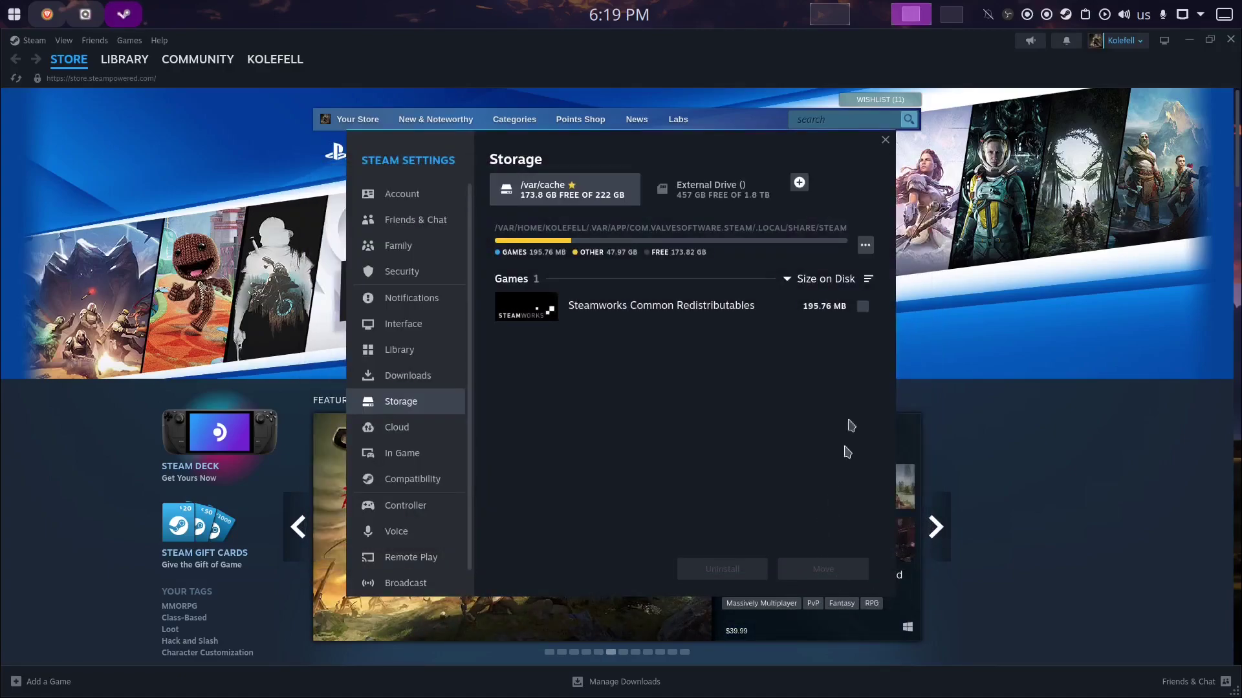
- Remove the newly added External Drive from Steam's storage again
{"action": "left_click", "coordinate": [703, 188]}
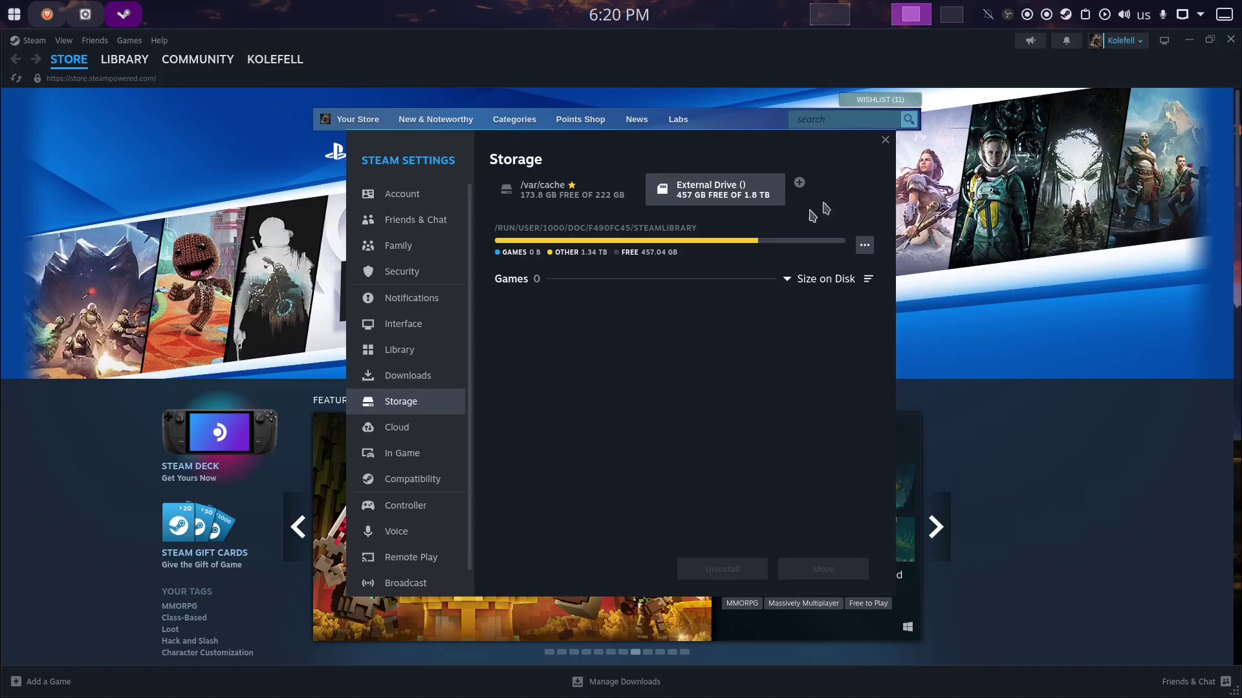
{"action": "left_click", "coordinate": [865, 245]}
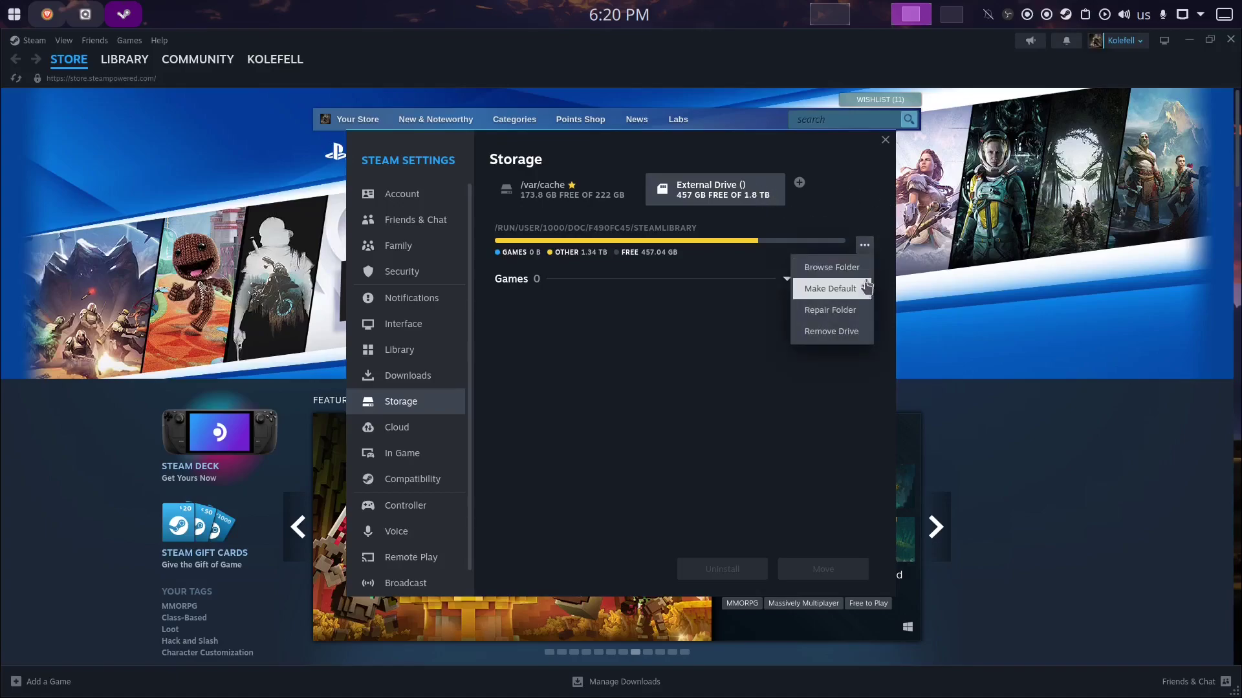
{"action": "left_click", "coordinate": [841, 331]}
- Close the Steam settings and window, and exit Steam completely
{"action": "left_click", "coordinate": [885, 140]}
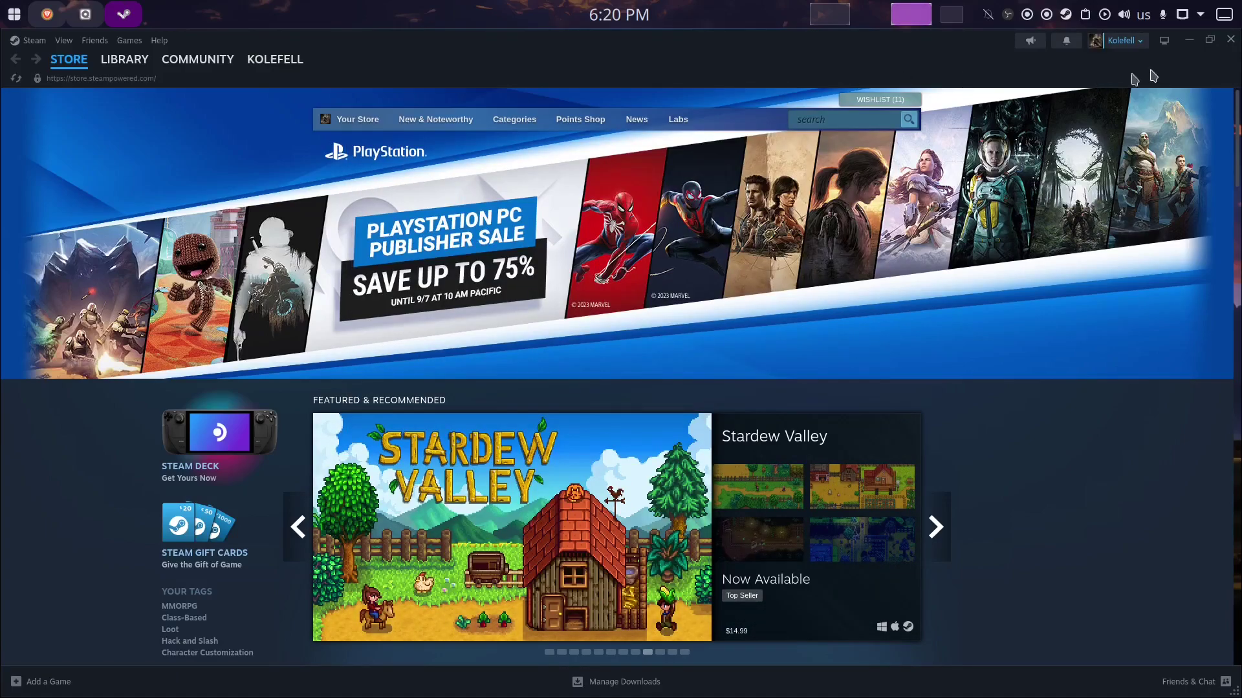
{"action": "left_click", "coordinate": [1231, 39]}
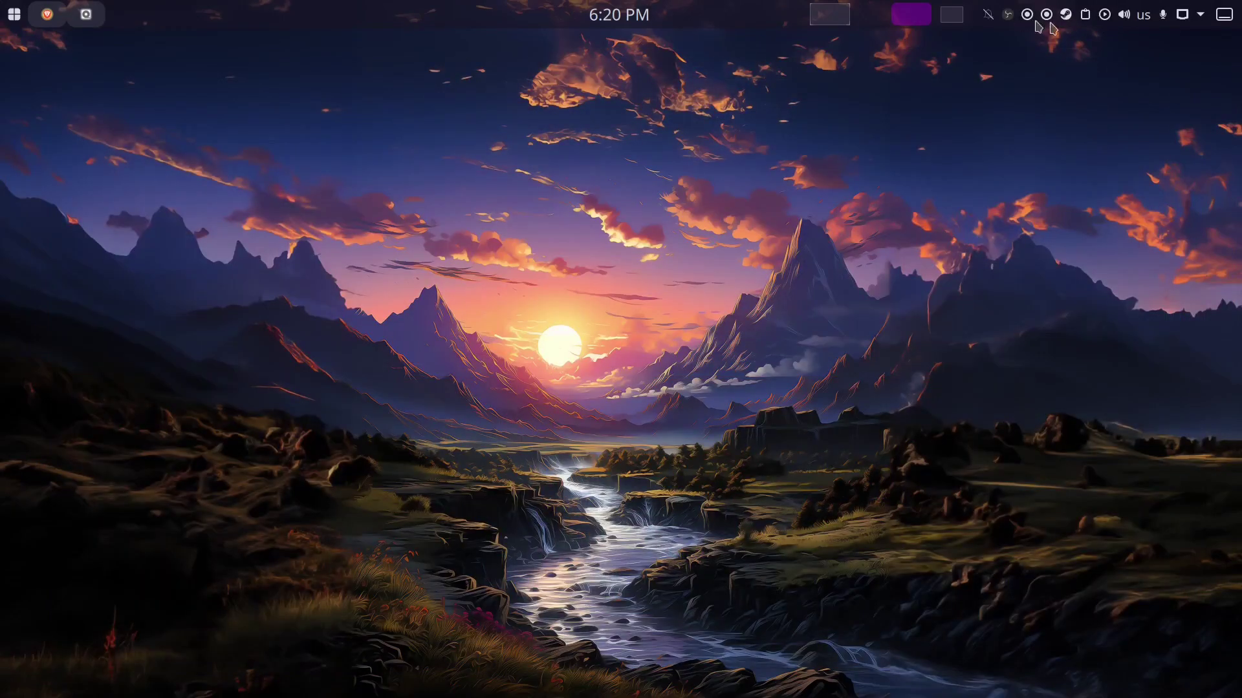
{"action": "right_click", "coordinate": [1066, 15]}
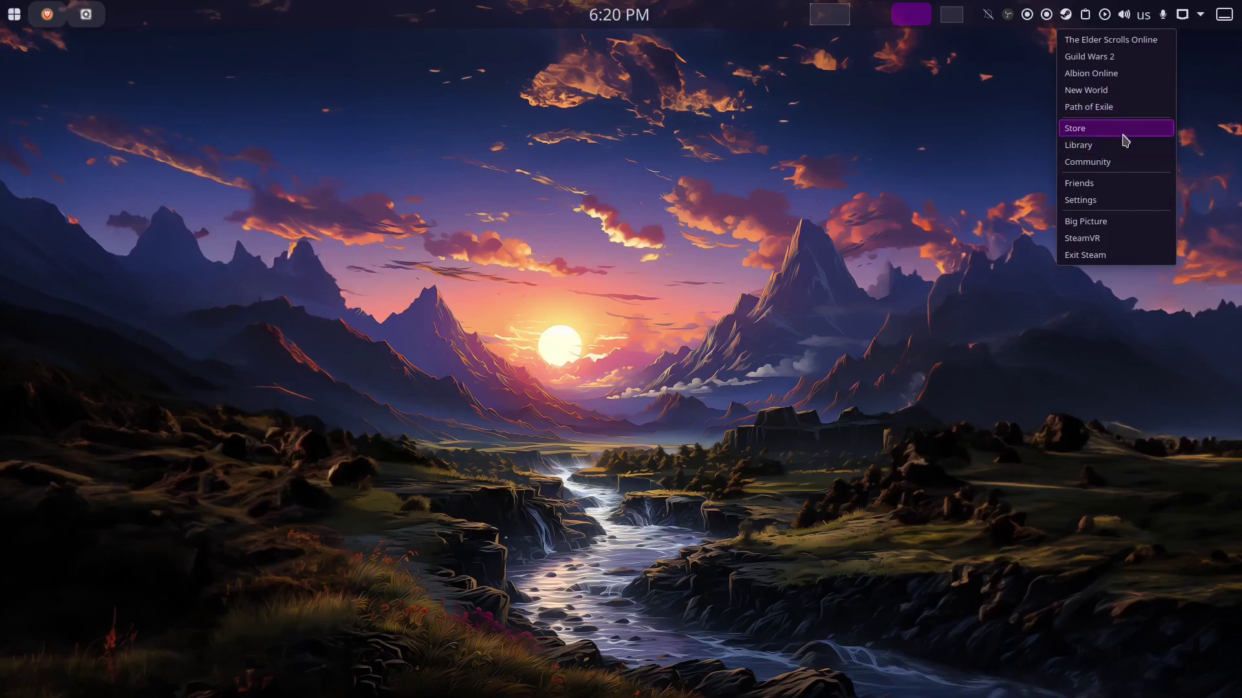
{"action": "left_click", "coordinate": [1111, 257]}
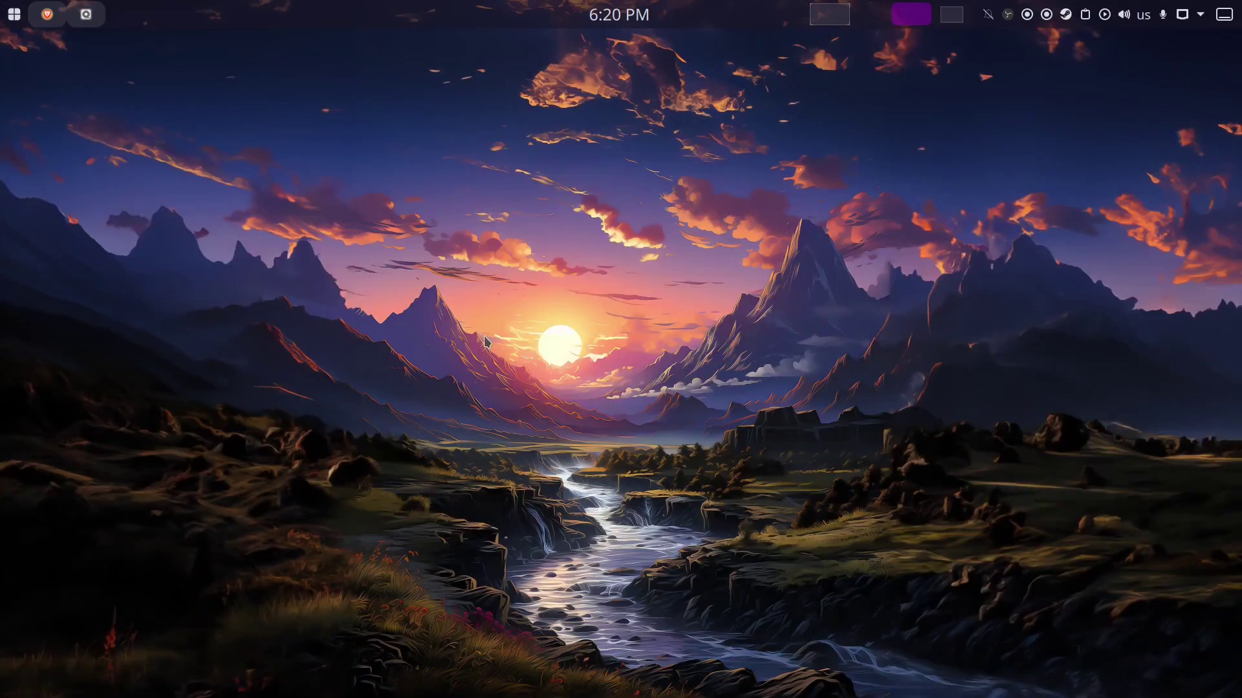
- Launch the Dolphin file manager and open the SteamLibrary folder inside Gamez on the data home drive
{"action": "key", "text": "super"}
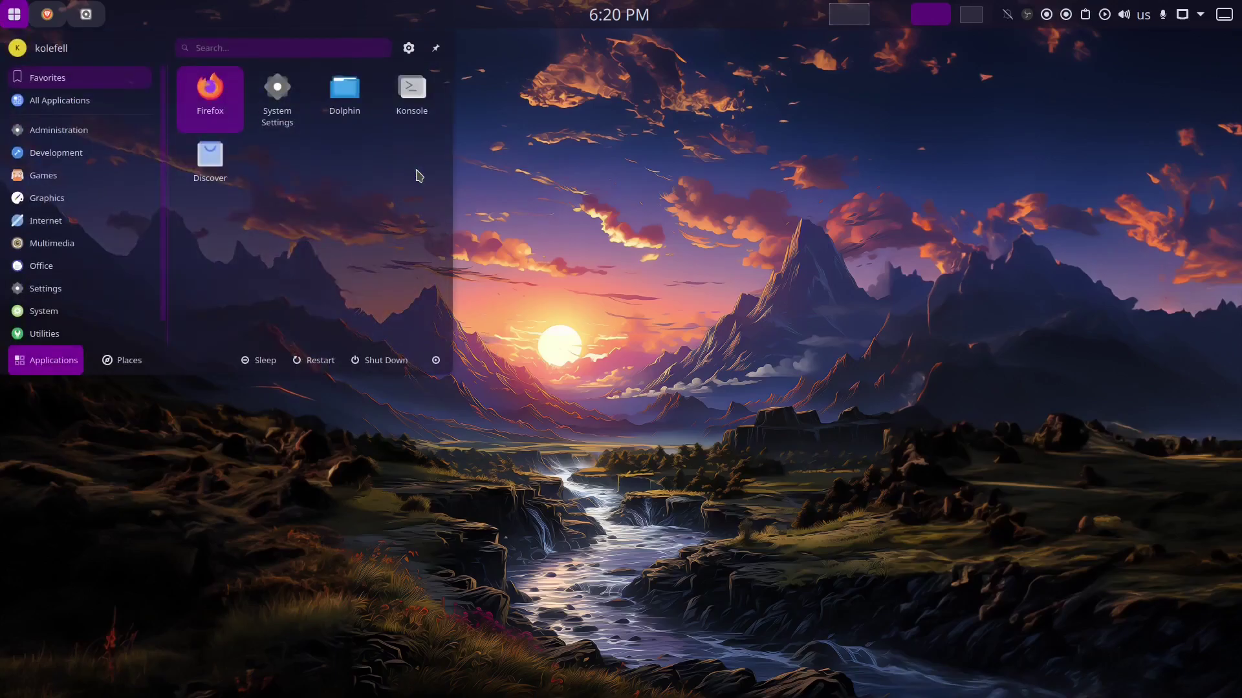
{"action": "type", "text": "dolp"}
{"action": "key", "text": "Return"}
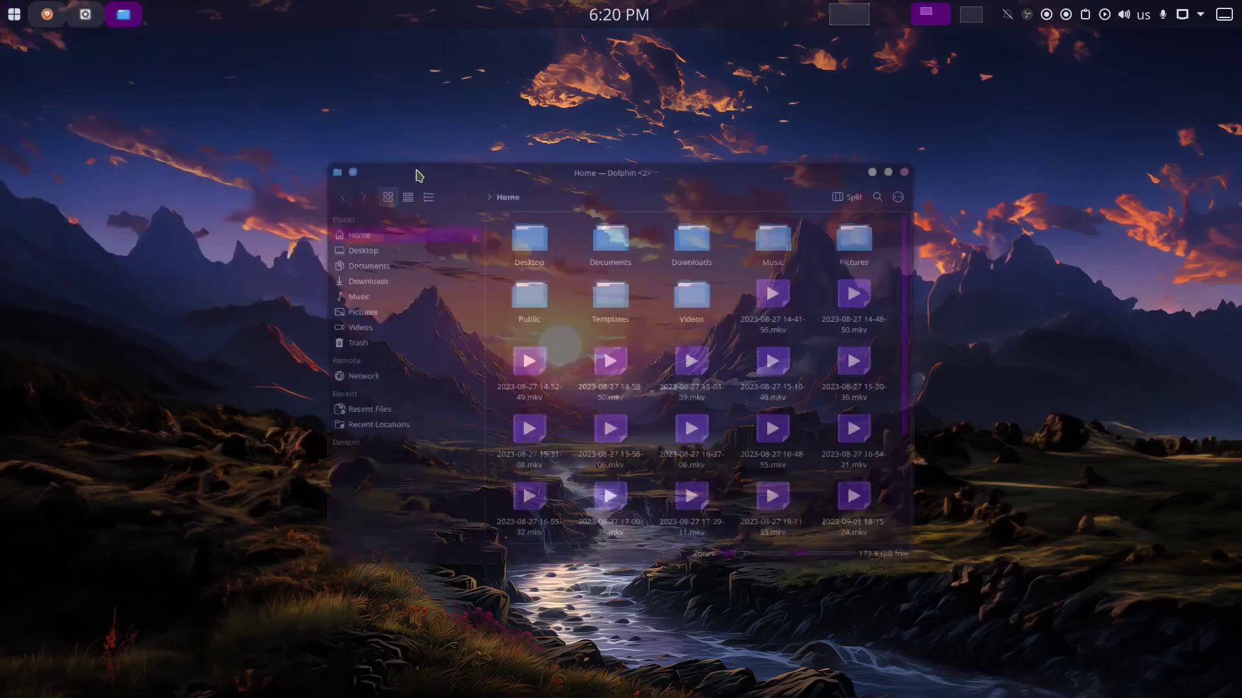
{"action": "left_click", "coordinate": [356, 516]}
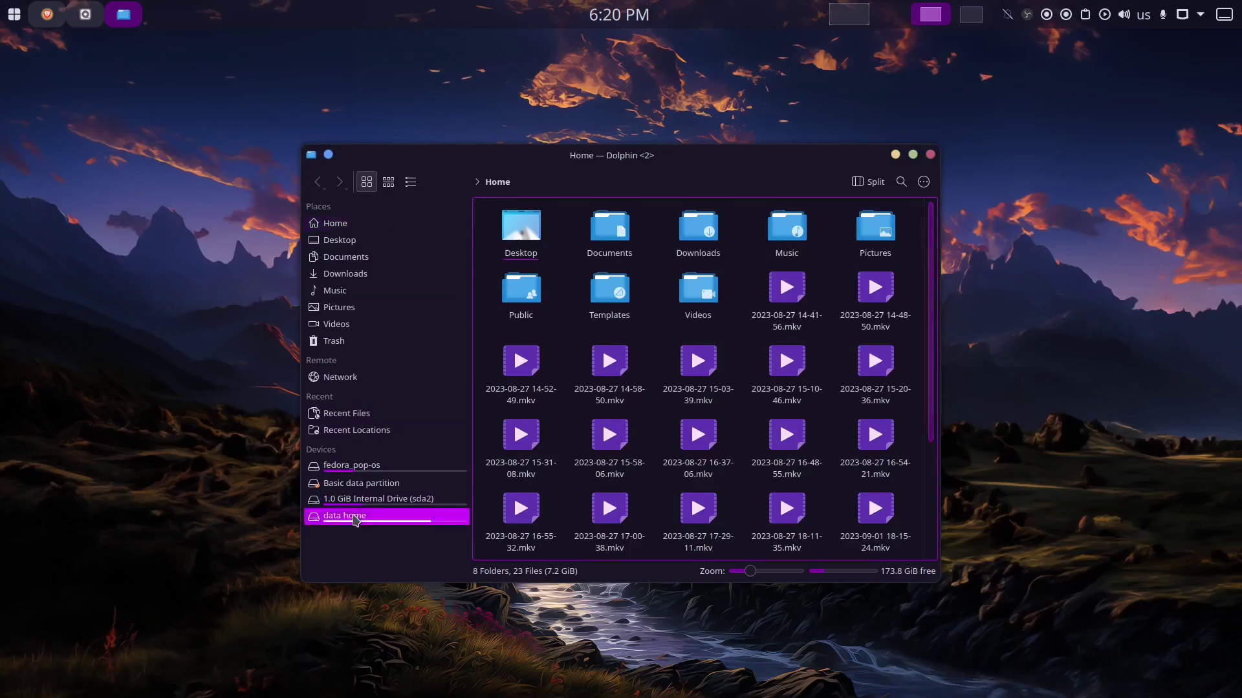
{"action": "double_click", "coordinate": [523, 226]}
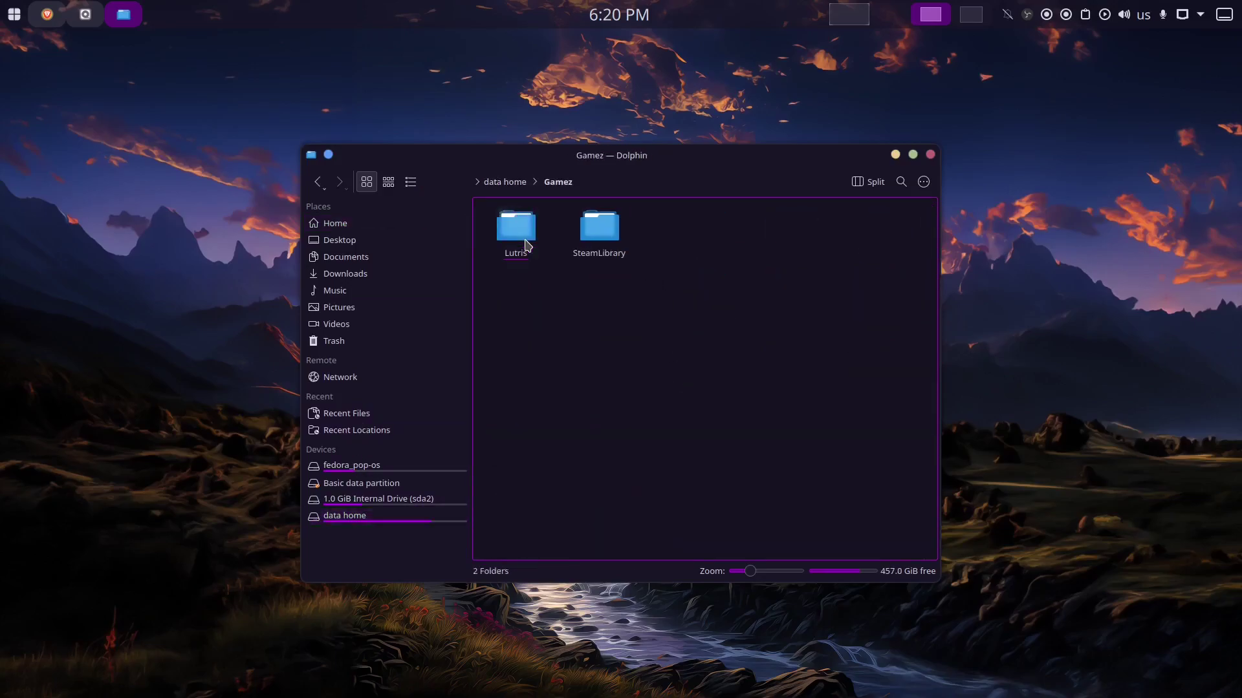
{"action": "double_click", "coordinate": [596, 239]}
- Copy the SteamLibrary folder's full path without its leading slash
{"action": "left_click", "coordinate": [680, 178]}
{"action": "left_click_drag", "start_coordinate": [721, 181], "coordinate": [493, 180]}
{"action": "key", "text": "ctrl+c"}
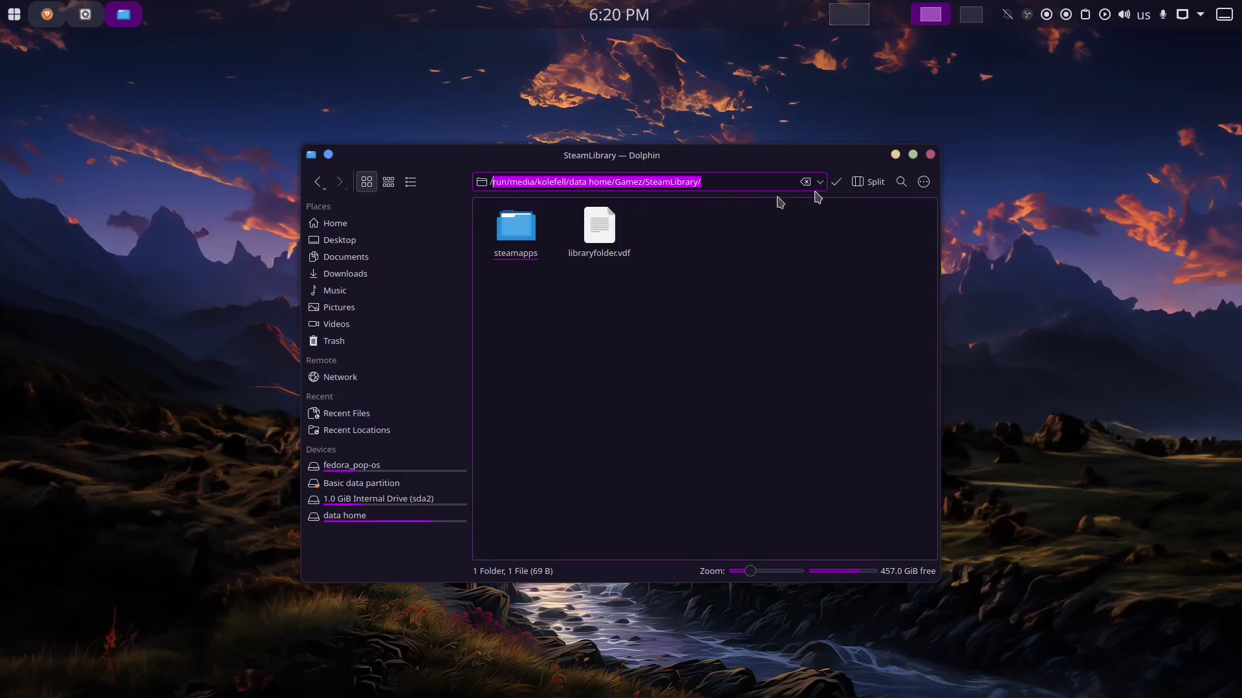
- Switch to Flatseal and show the permissions of the Steam application
{"action": "left_click", "coordinate": [85, 12]}
{"action": "scroll", "coordinate": [328, 424], "scroll_direction": "down", "scroll_amount": 2}
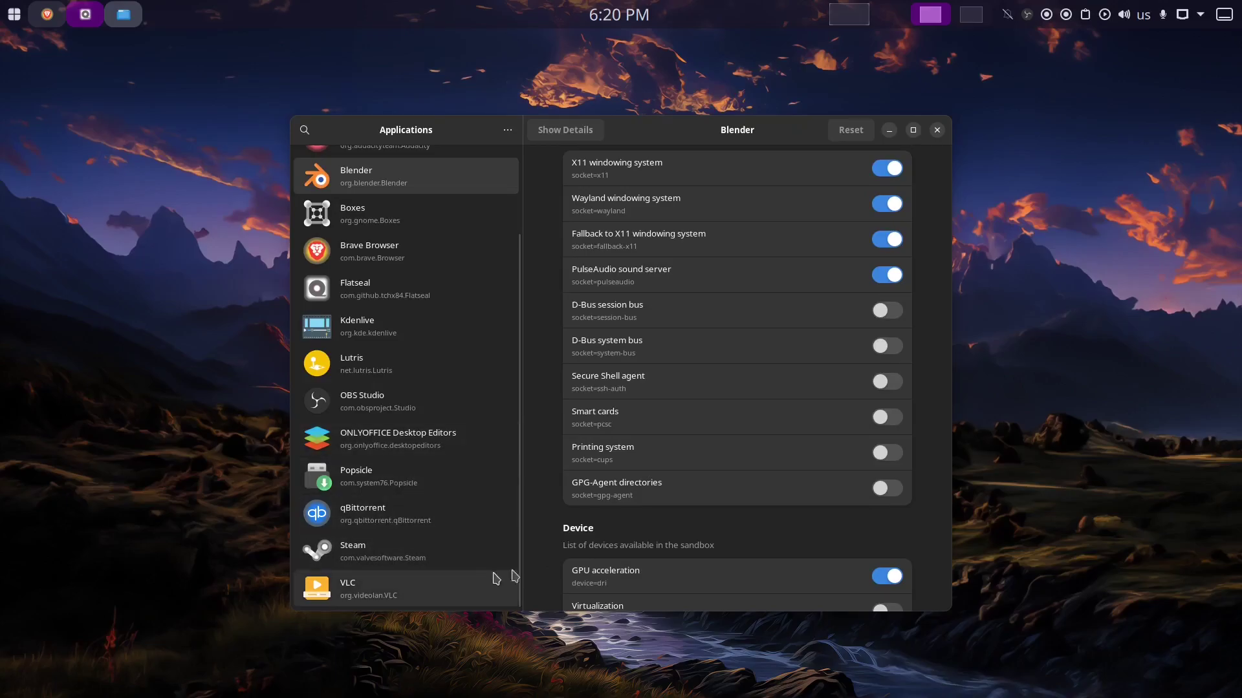
{"action": "left_click", "coordinate": [379, 555]}
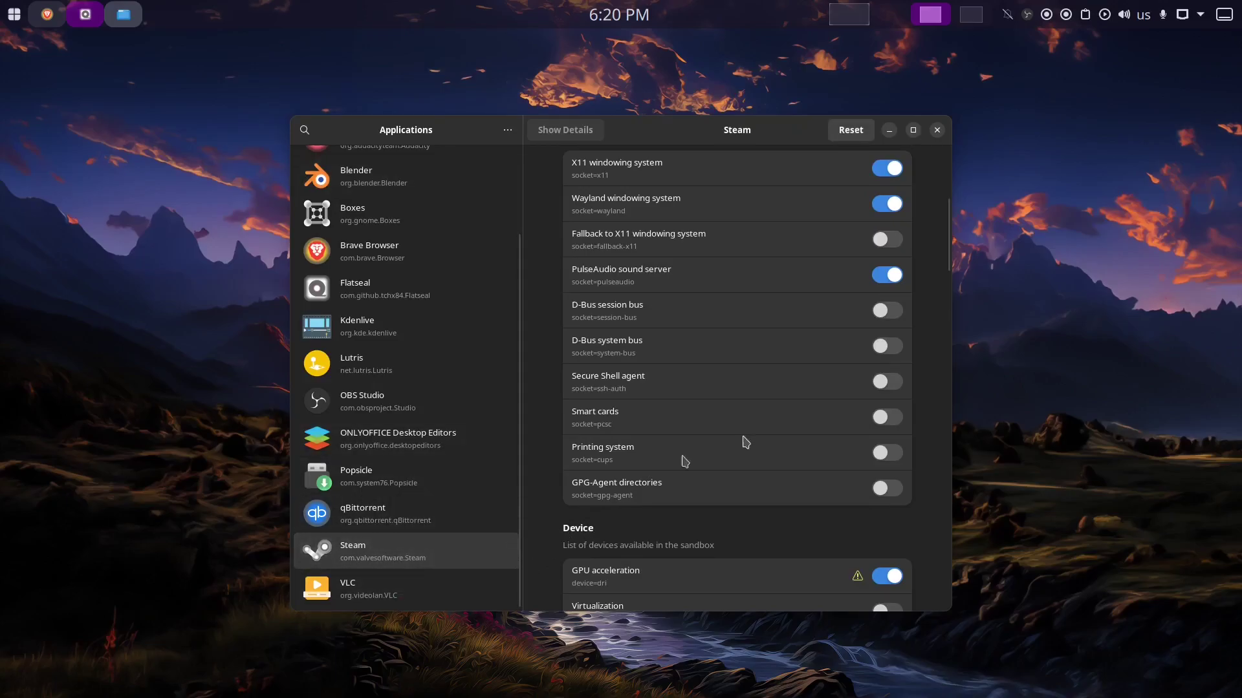
- Add the copied SteamLibrary path as a new Other files entry in Steam's Filesystem permissions
{"action": "scroll", "coordinate": [740, 431], "scroll_direction": "down", "scroll_amount": 10}
{"action": "scroll", "coordinate": [739, 431], "scroll_direction": "up", "scroll_amount": 5}
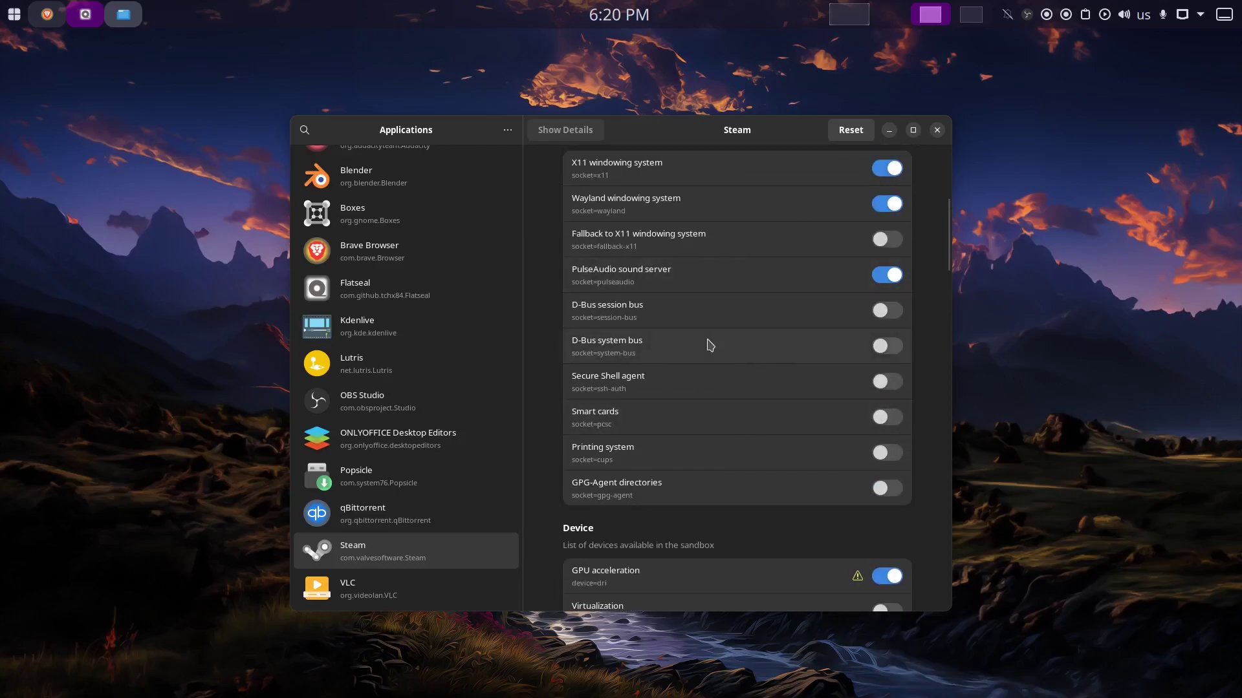
{"action": "scroll", "coordinate": [711, 345], "scroll_direction": "up", "scroll_amount": 4}
{"action": "scroll", "coordinate": [738, 368], "scroll_direction": "down", "scroll_amount": 4}
{"action": "scroll", "coordinate": [741, 375], "scroll_direction": "down", "scroll_amount": 1}
{"action": "scroll", "coordinate": [739, 377], "scroll_direction": "down", "scroll_amount": 2}
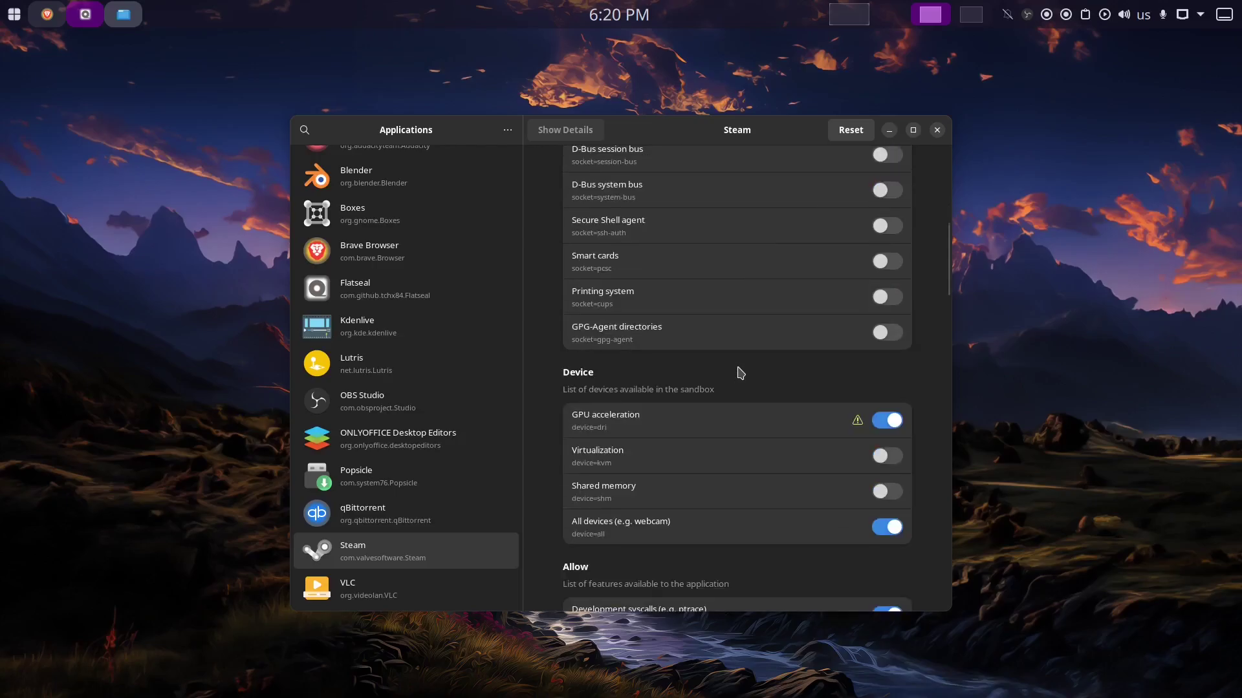
{"action": "scroll", "coordinate": [741, 373], "scroll_direction": "down", "scroll_amount": 2}
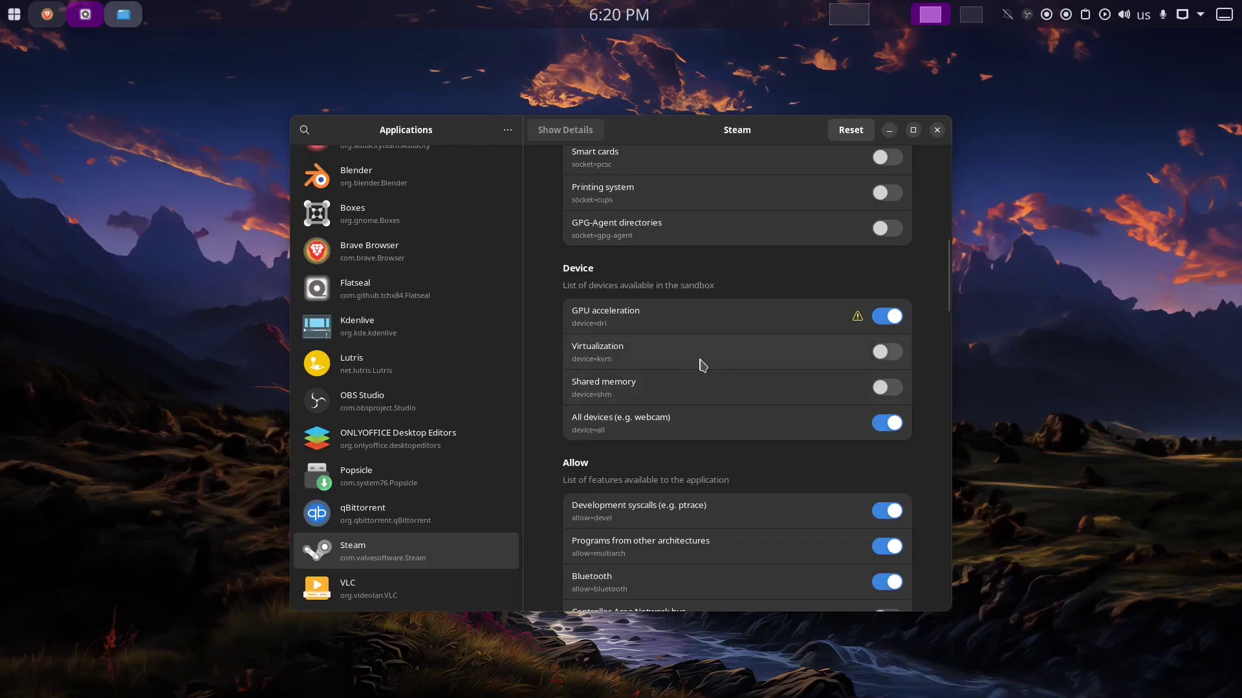
{"action": "scroll", "coordinate": [721, 378], "scroll_direction": "down", "scroll_amount": 7}
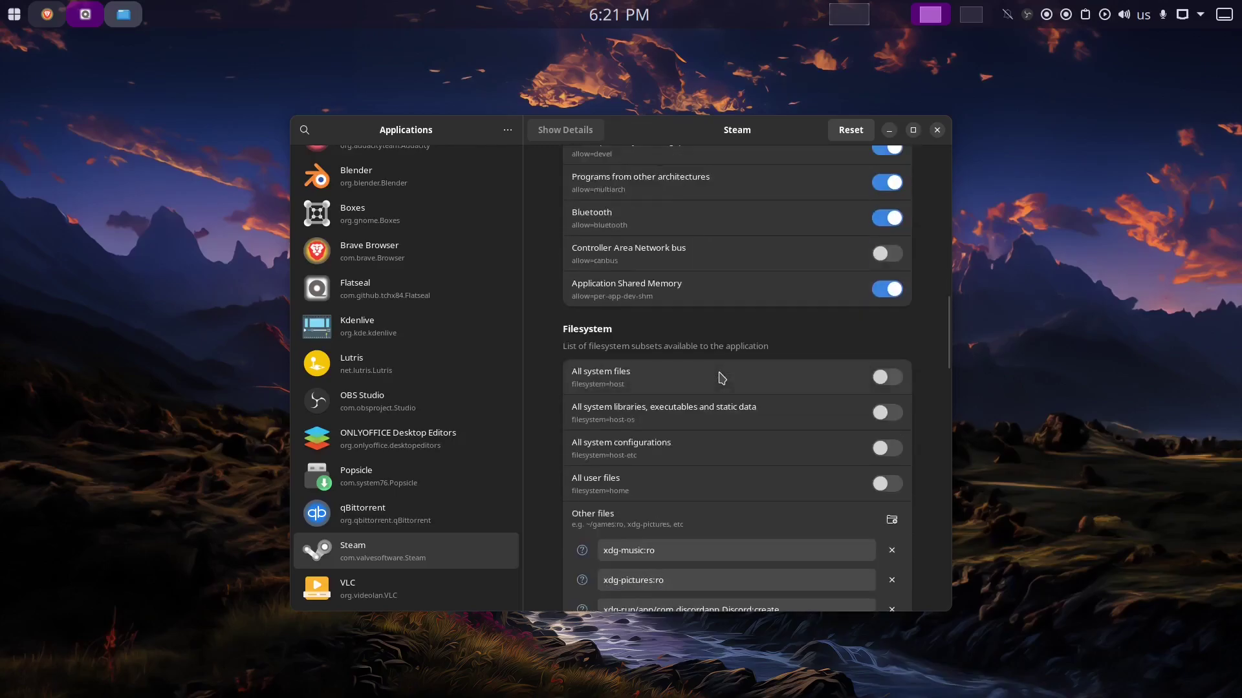
{"action": "scroll", "coordinate": [721, 378], "scroll_direction": "down", "scroll_amount": 3}
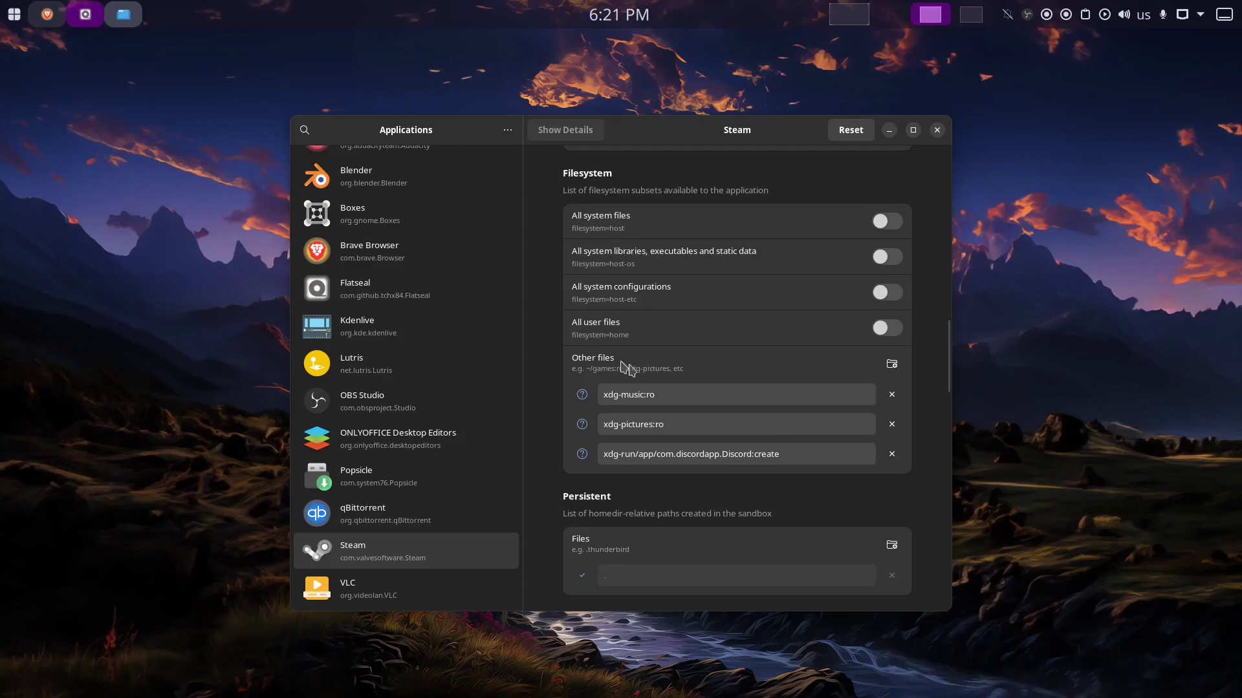
{"action": "left_click", "coordinate": [891, 366]}
{"action": "left_click", "coordinate": [725, 394]}
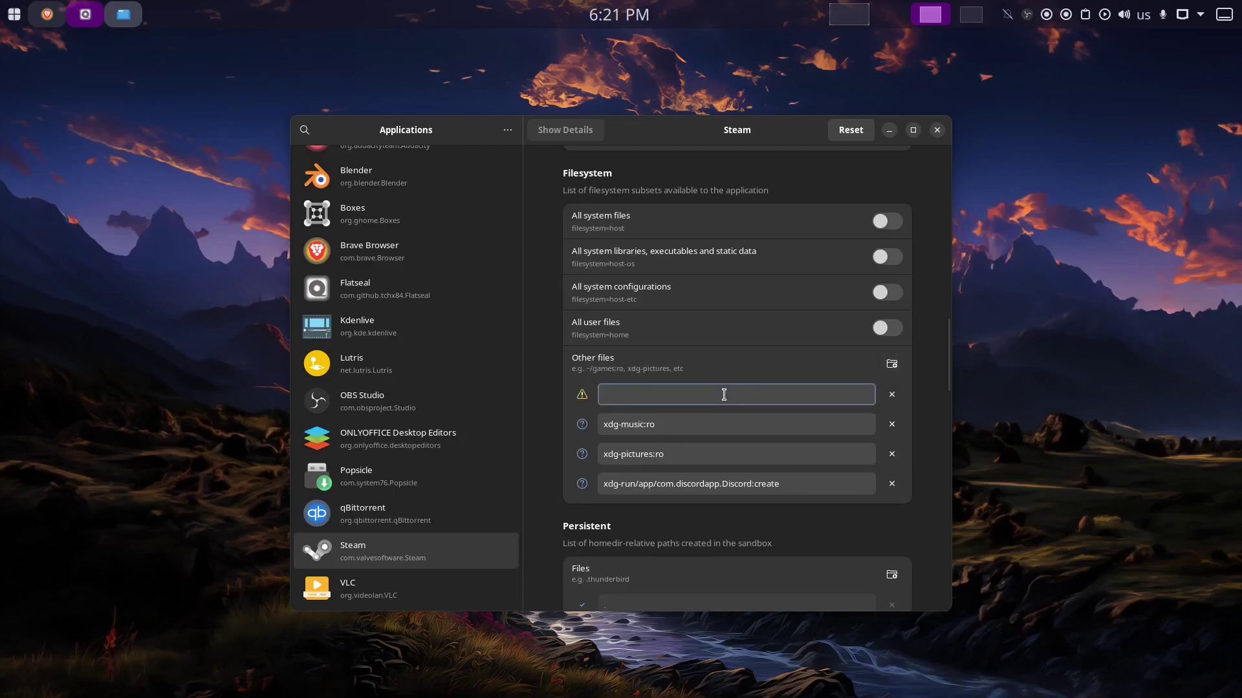
{"action": "key", "text": "ctrl+v"}
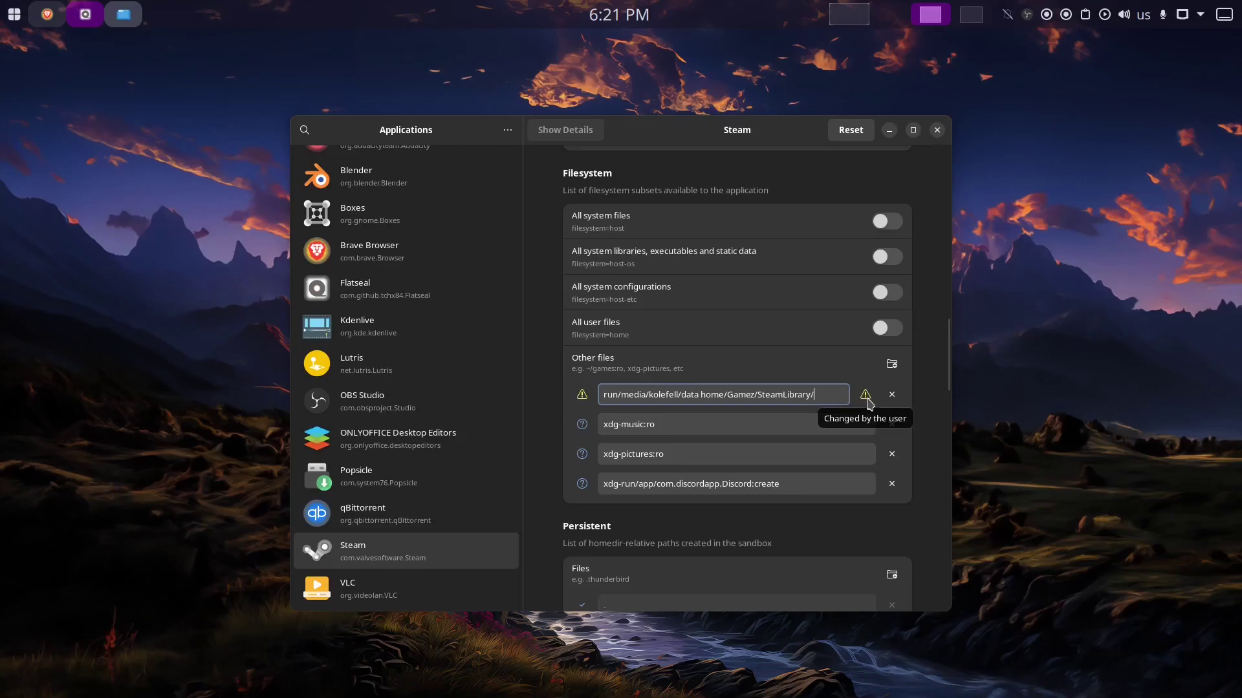
- Close Flatseal and the Dolphin file manager window
{"action": "scroll", "coordinate": [802, 362], "scroll_direction": "up", "scroll_amount": 5}
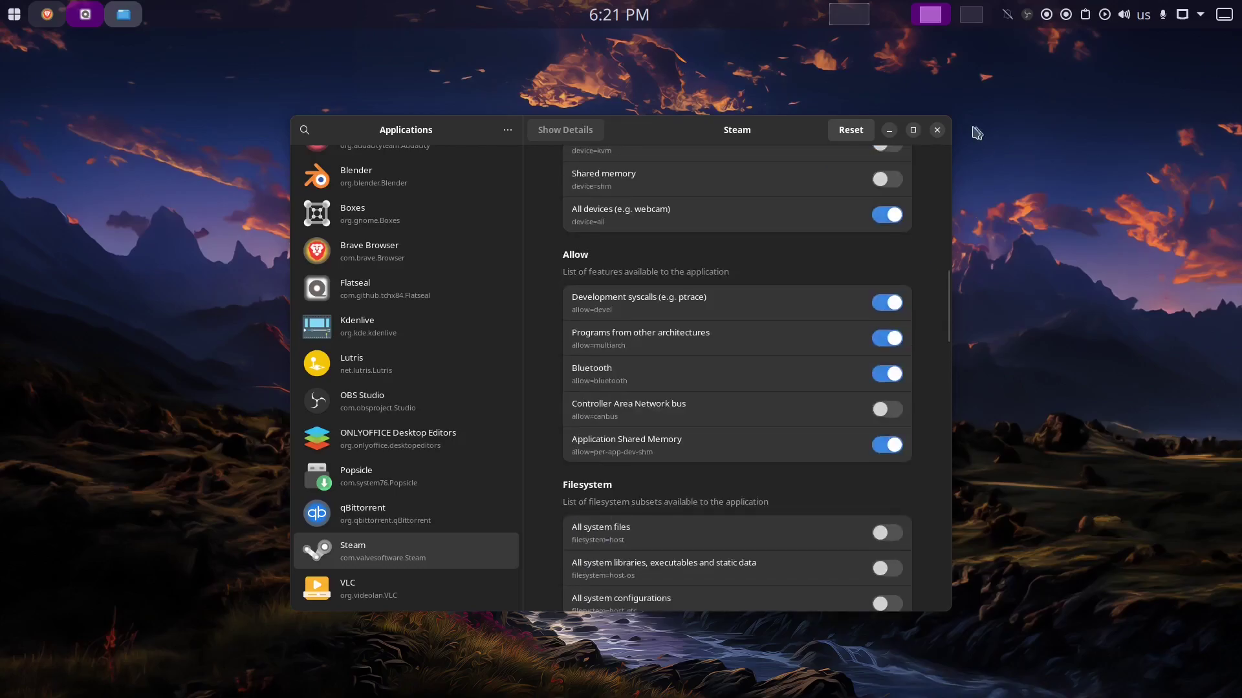
{"action": "left_click", "coordinate": [938, 130]}
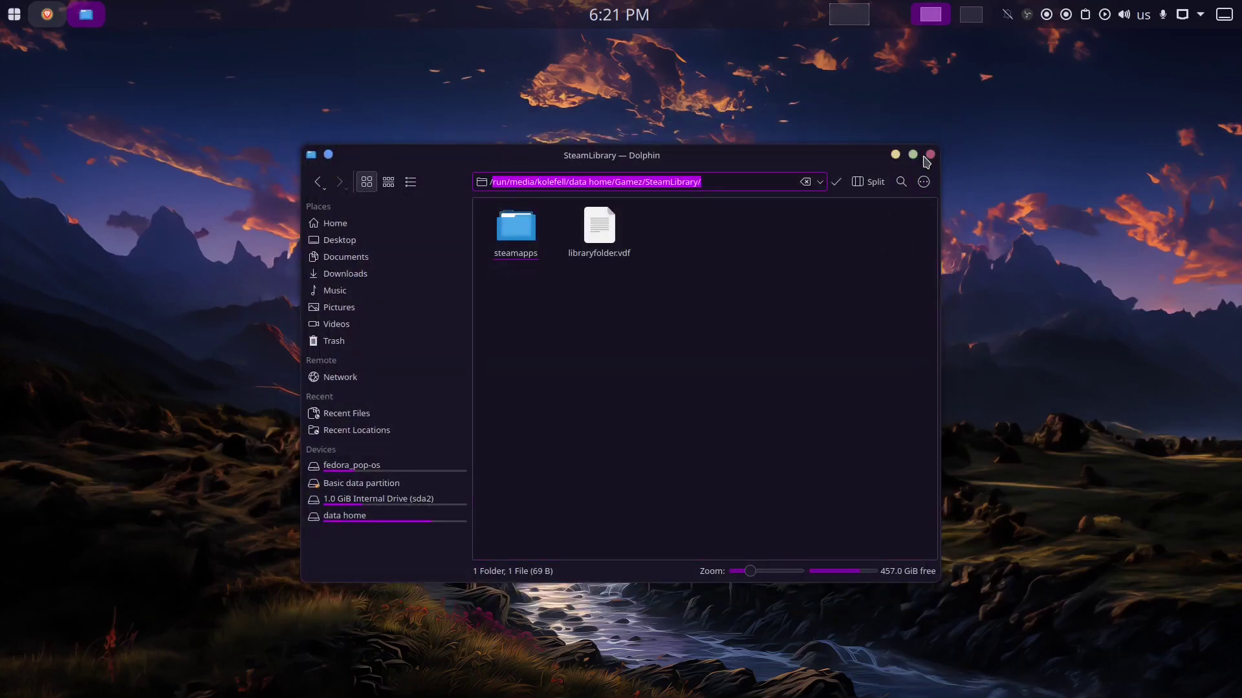
{"action": "left_click", "coordinate": [930, 156]}
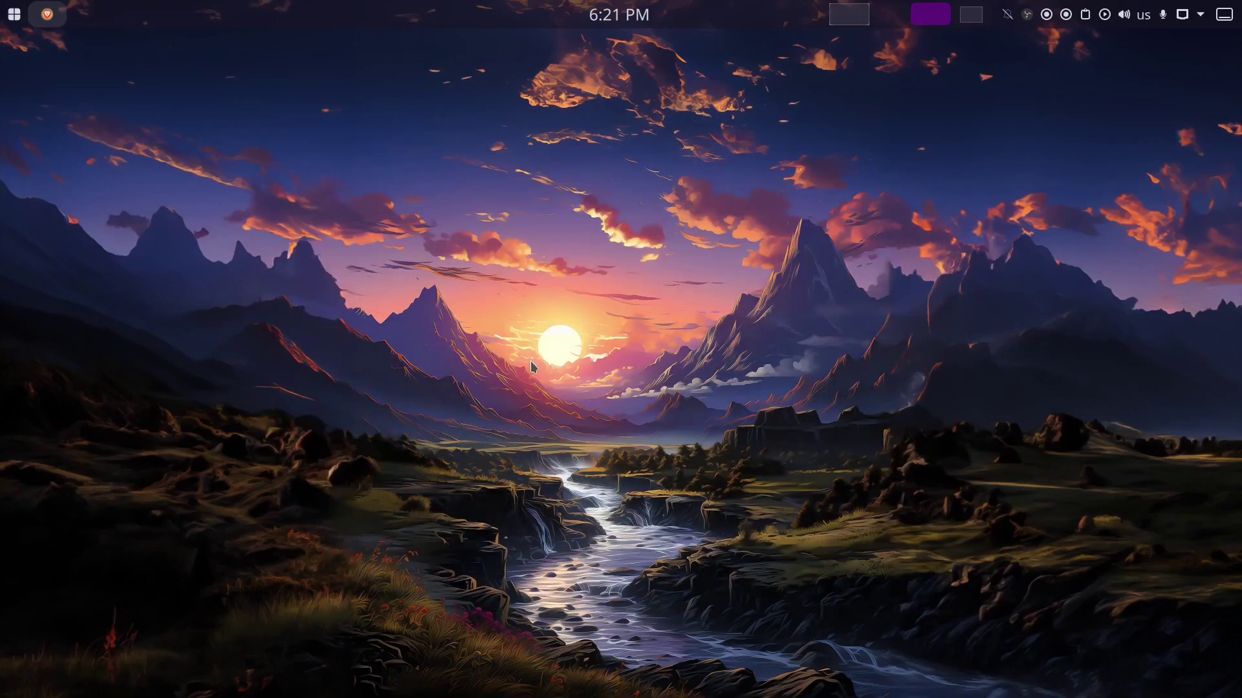
- Launch Steam and open the Storage page of its settings
{"action": "key", "text": "super"}
{"action": "type", "text": "steam"}
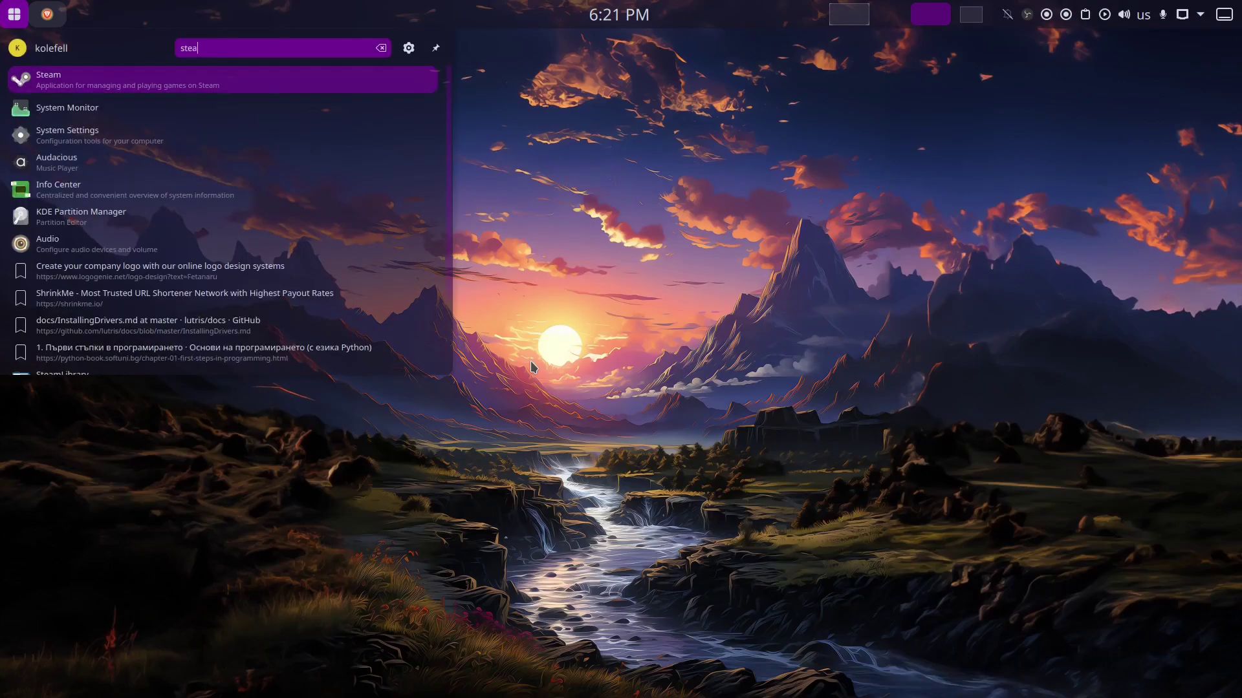
{"action": "key", "text": "Return"}
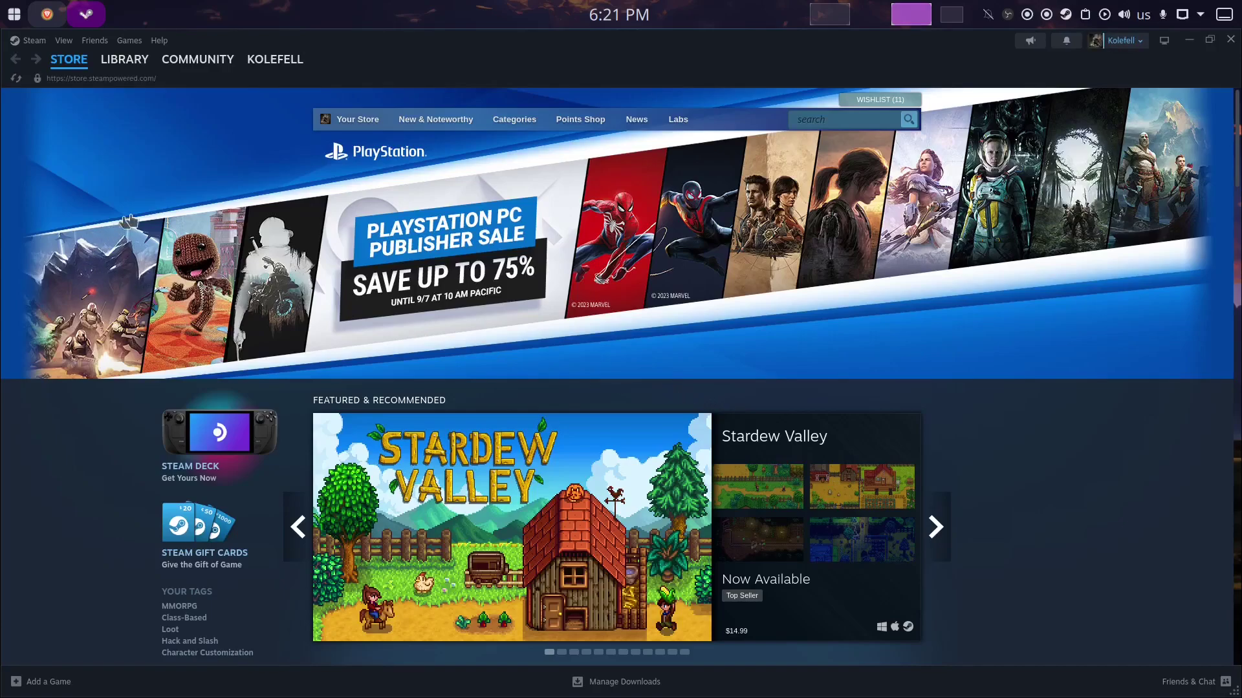
{"action": "left_click", "coordinate": [31, 41]}
{"action": "left_click", "coordinate": [65, 169]}
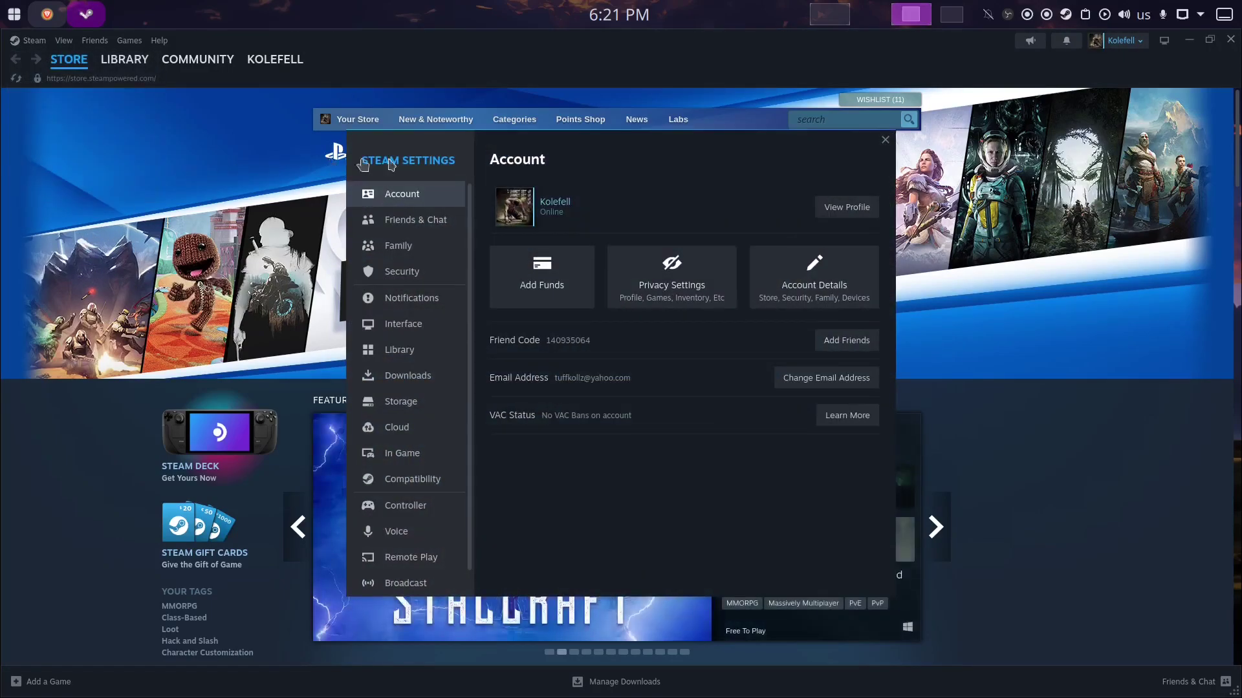
{"action": "left_click", "coordinate": [435, 409]}
- Try to add the SteamLibrary folder, inside Gamez on the data home drive, as a Steam library
{"action": "left_click", "coordinate": [654, 183]}
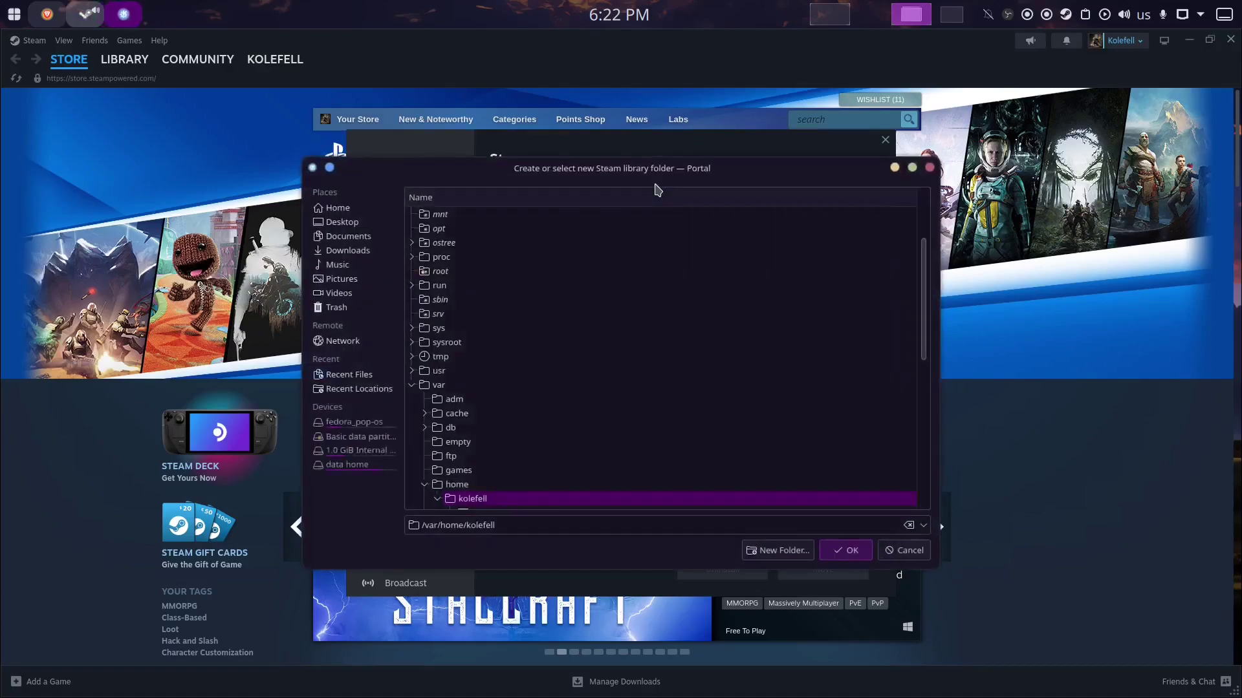
{"action": "left_click", "coordinate": [343, 465]}
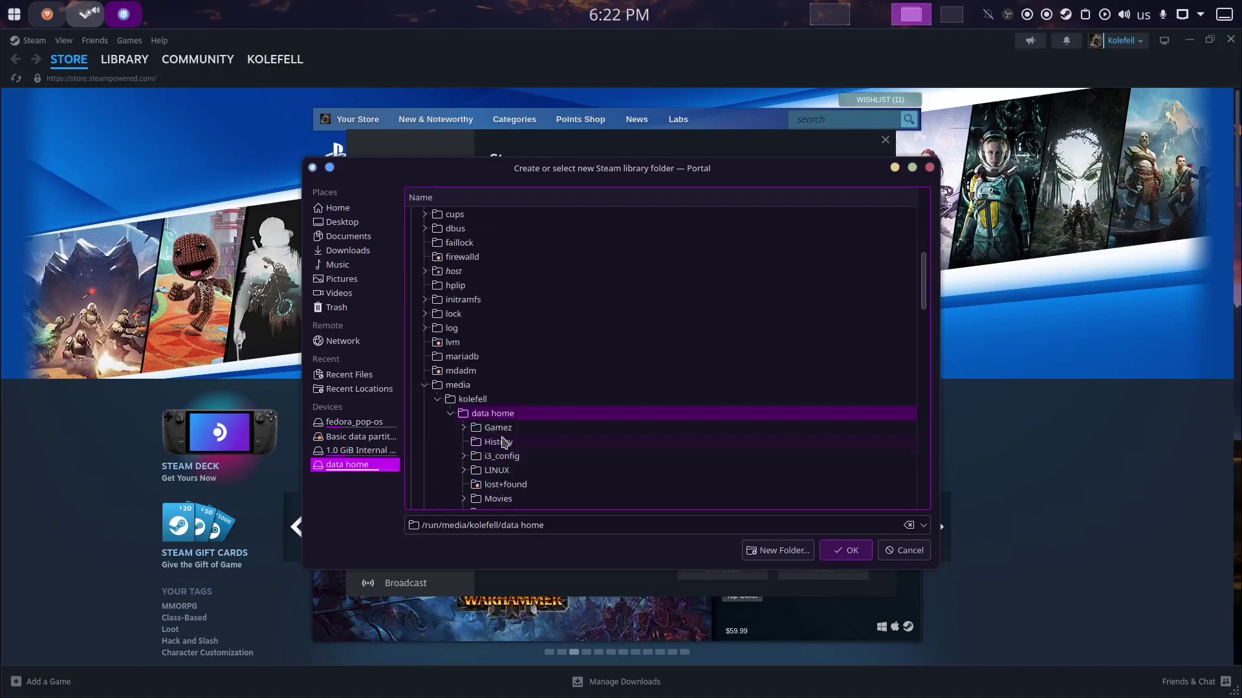
{"action": "left_click", "coordinate": [463, 428]}
{"action": "left_click", "coordinate": [511, 456]}
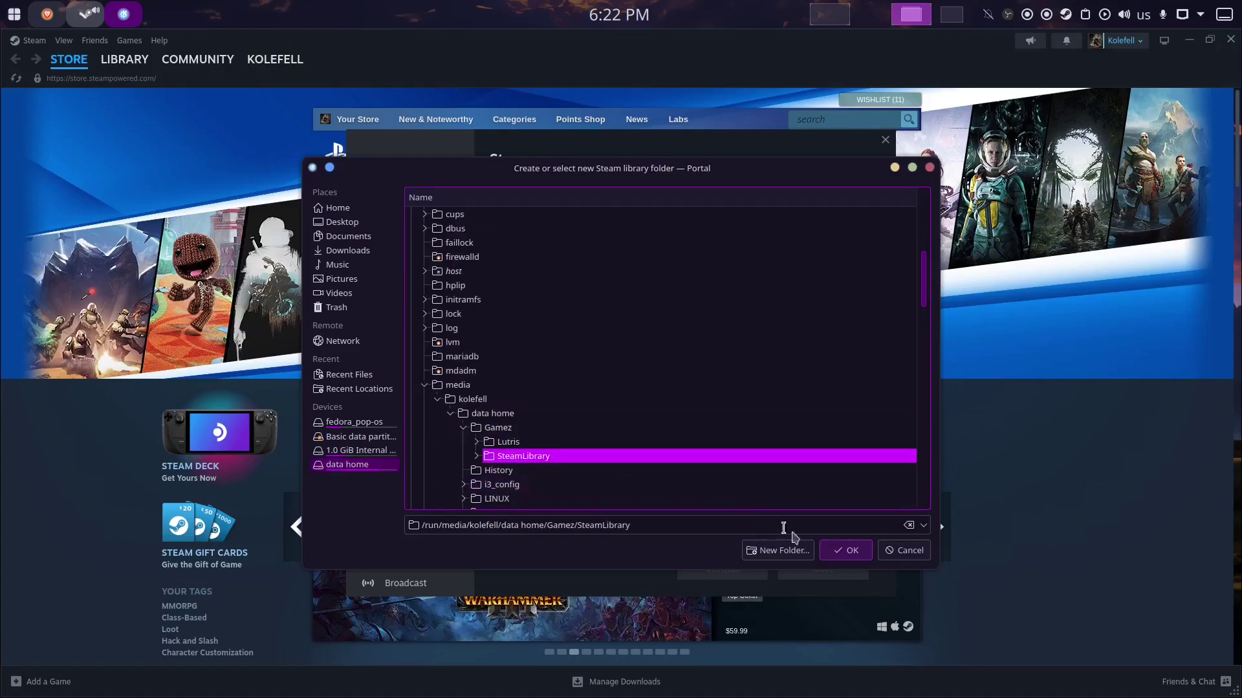
{"action": "left_click", "coordinate": [837, 555]}
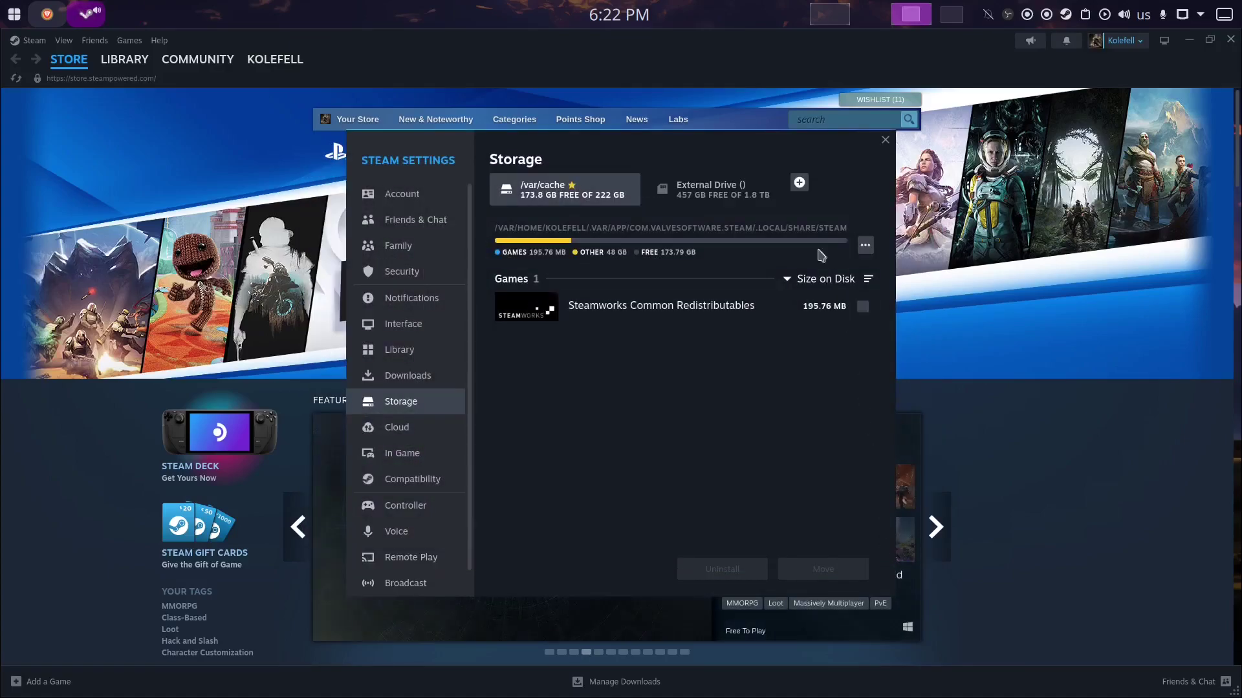
- Remove the External Drive from Steam's storage, and close the settings and the Steam window
{"action": "left_click", "coordinate": [743, 202]}
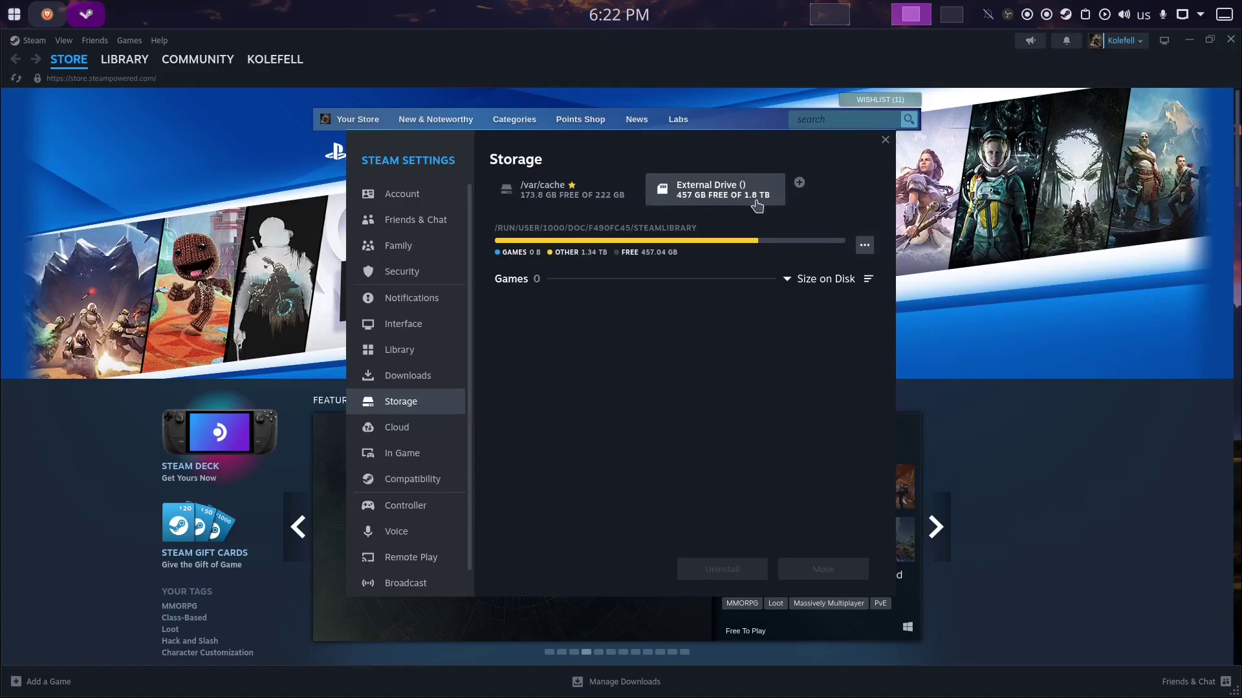
{"action": "left_click", "coordinate": [865, 245]}
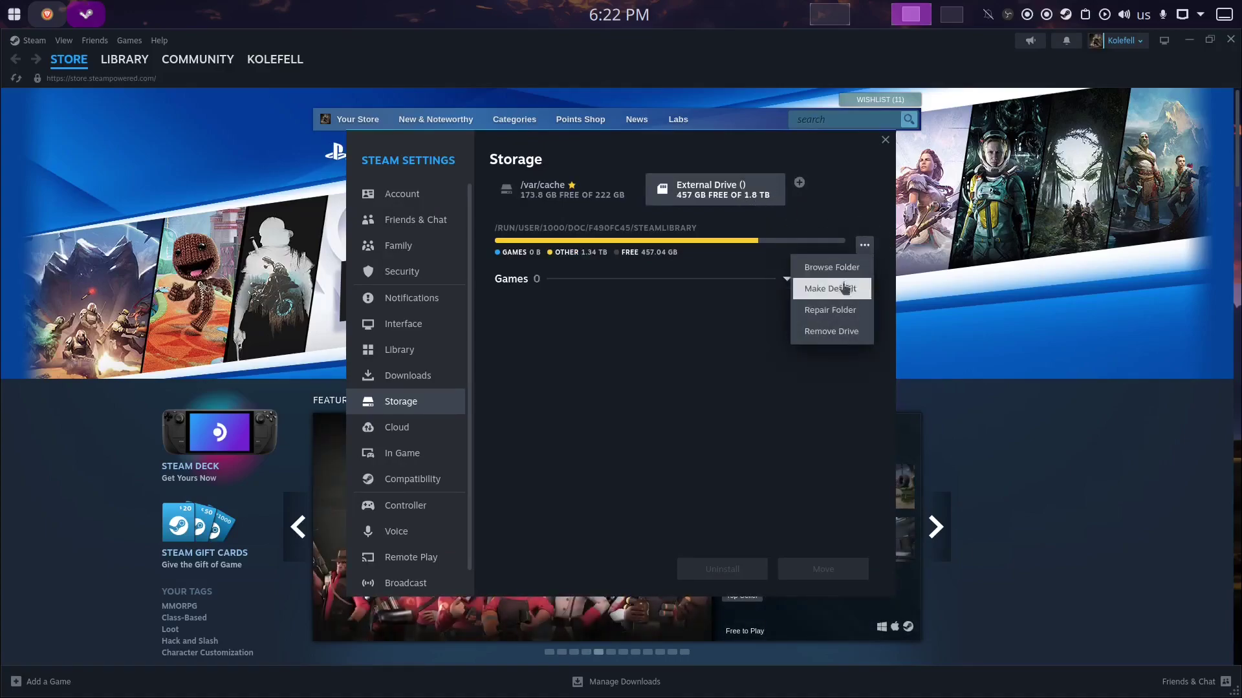
{"action": "left_click", "coordinate": [832, 331]}
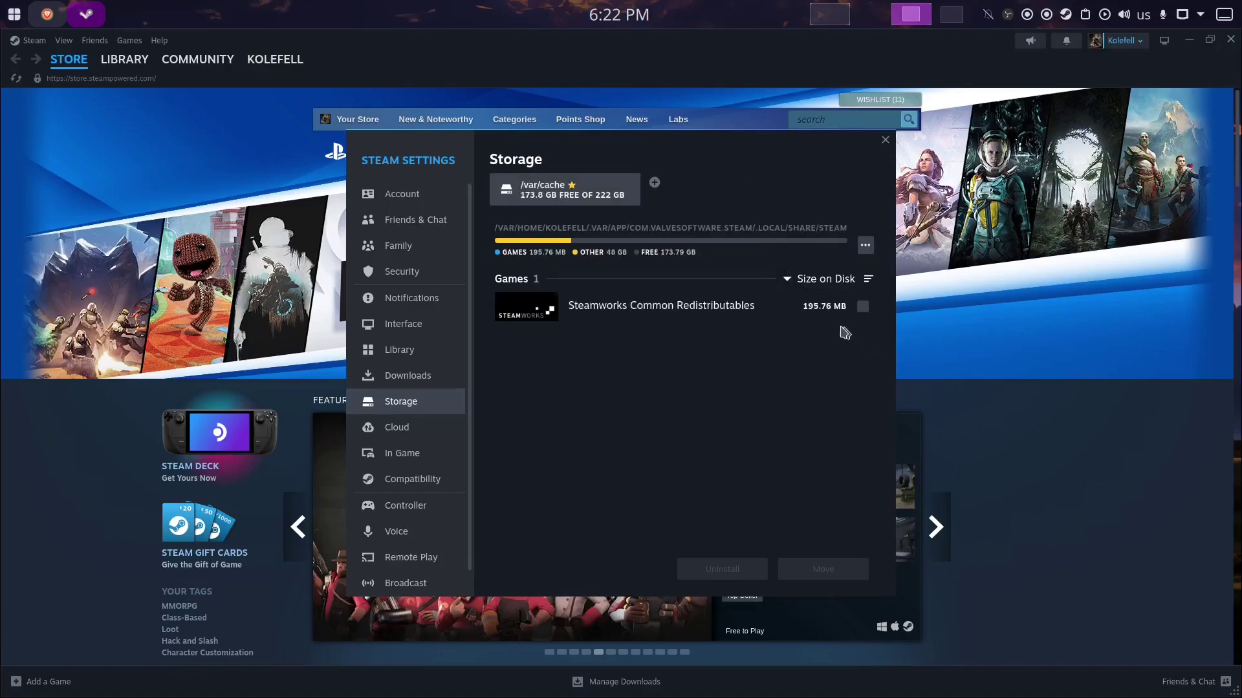
{"action": "left_click", "coordinate": [885, 139]}
{"action": "left_click", "coordinate": [1231, 40]}
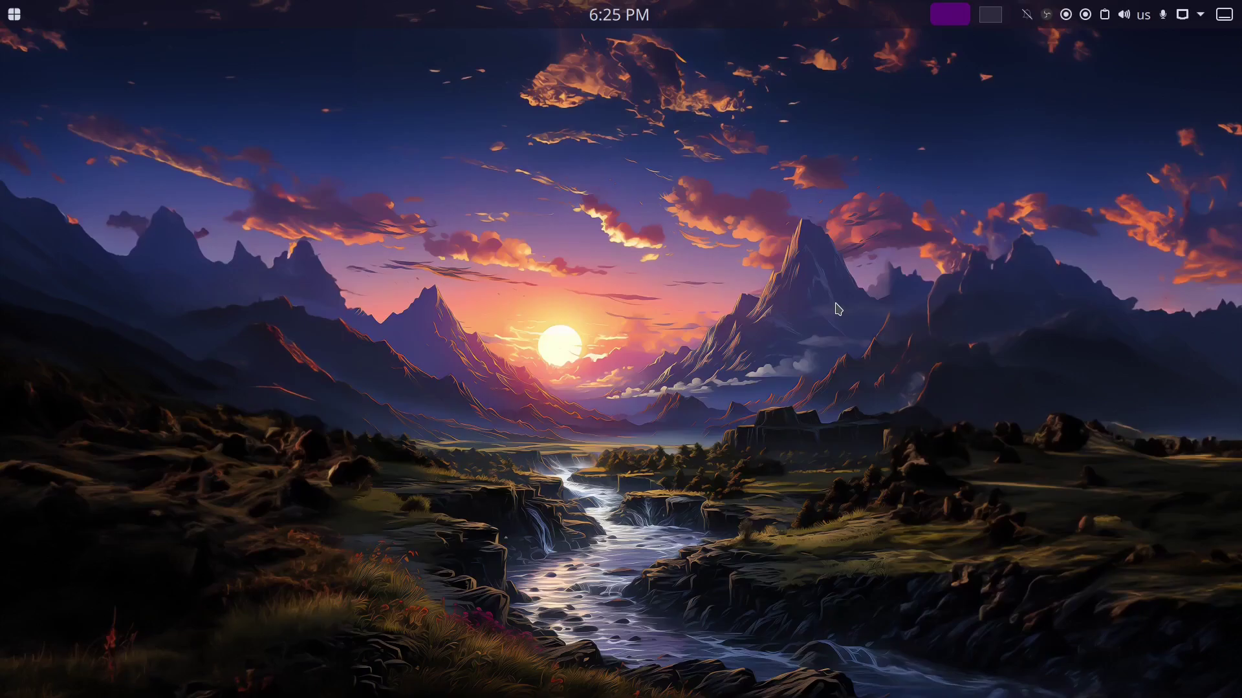
- Launch Steam again and open its Storage settings
{"action": "key", "text": "super"}
{"action": "type", "text": "steam"}
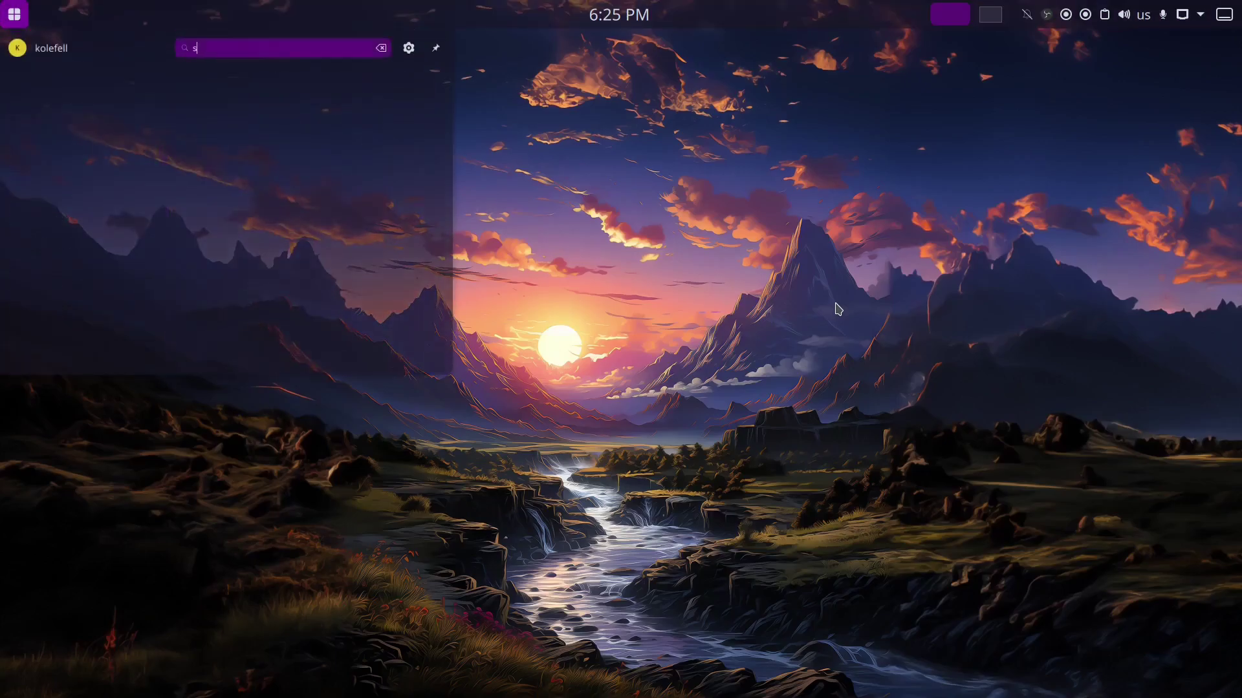
{"action": "key", "text": "Return"}
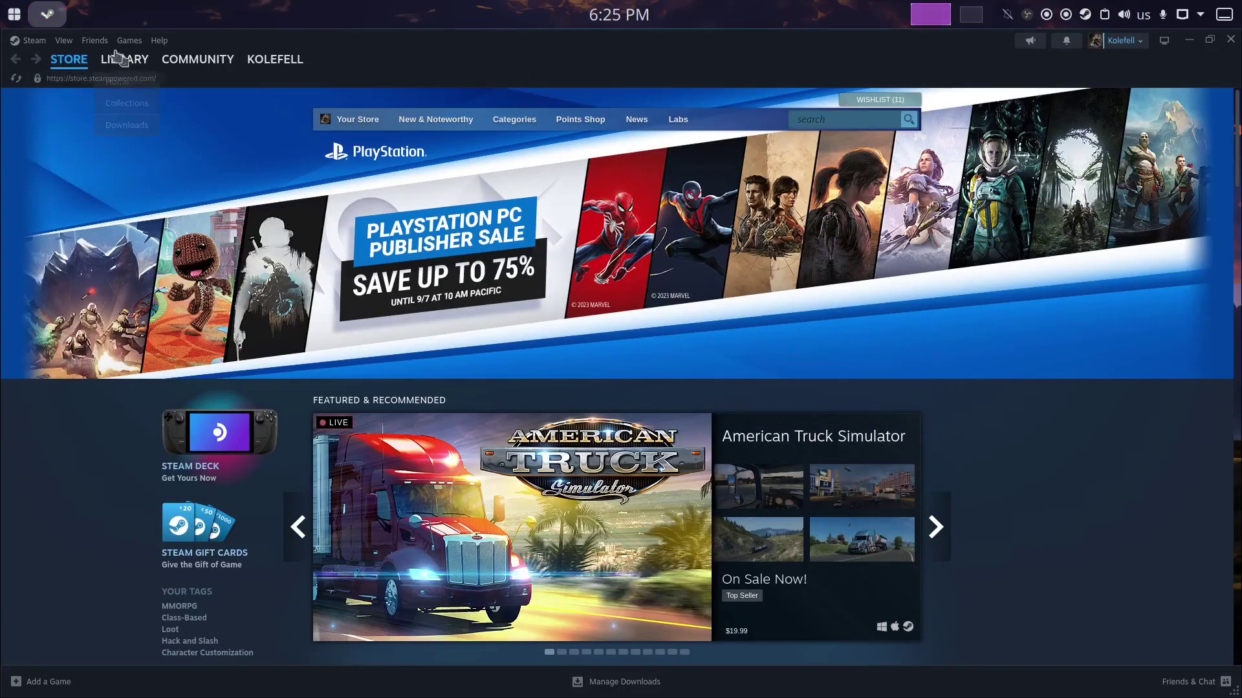
{"action": "left_click", "coordinate": [34, 41]}
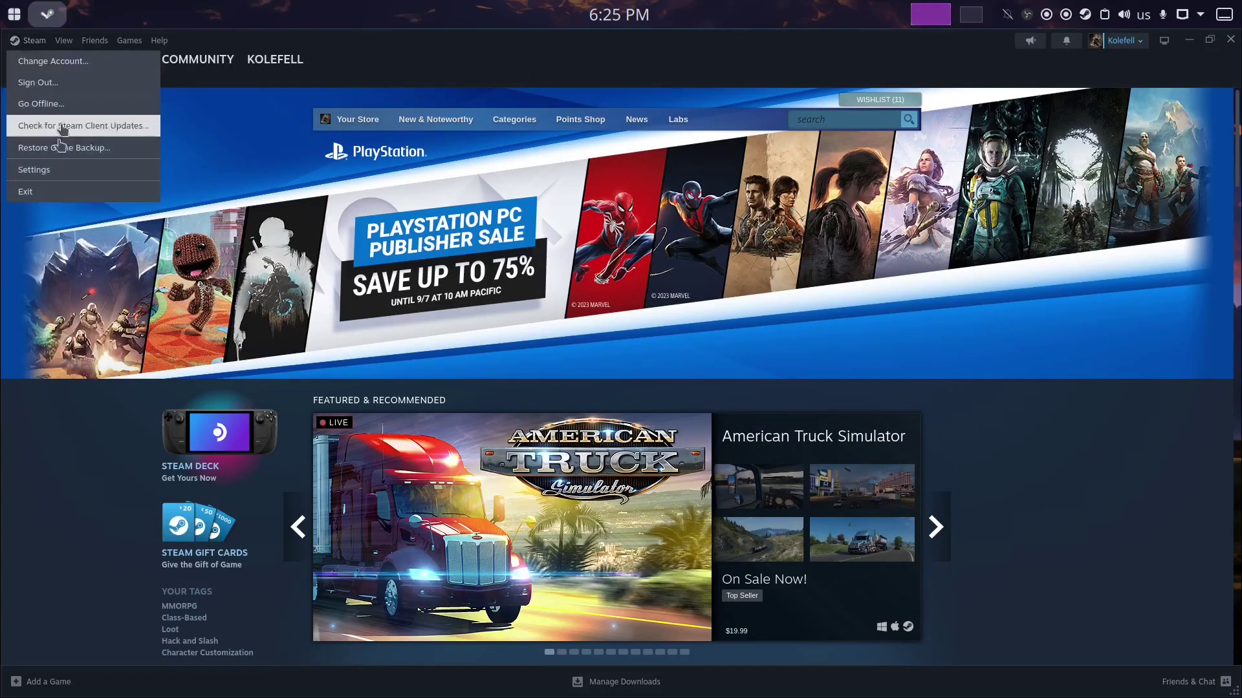
{"action": "left_click", "coordinate": [56, 163]}
{"action": "left_click", "coordinate": [431, 398]}
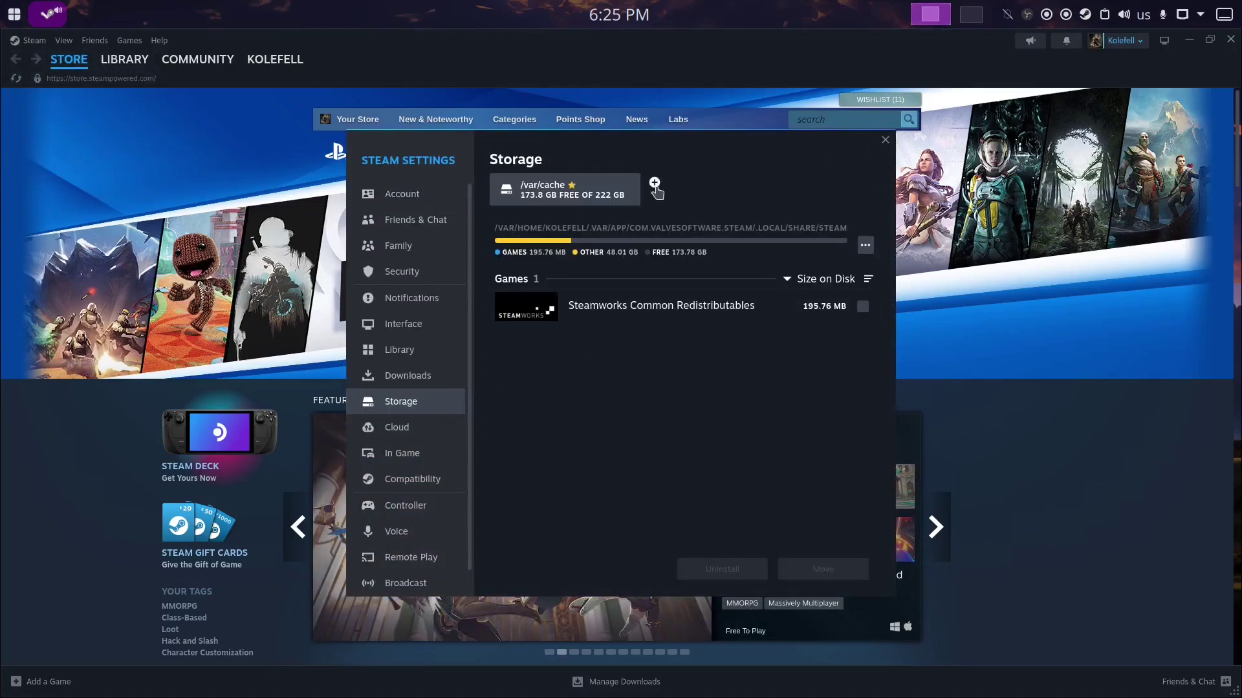
- Add the SteamLibrary folder, inside Gamez on the data home drive, as a new Steam library folder
{"action": "left_click", "coordinate": [654, 185]}
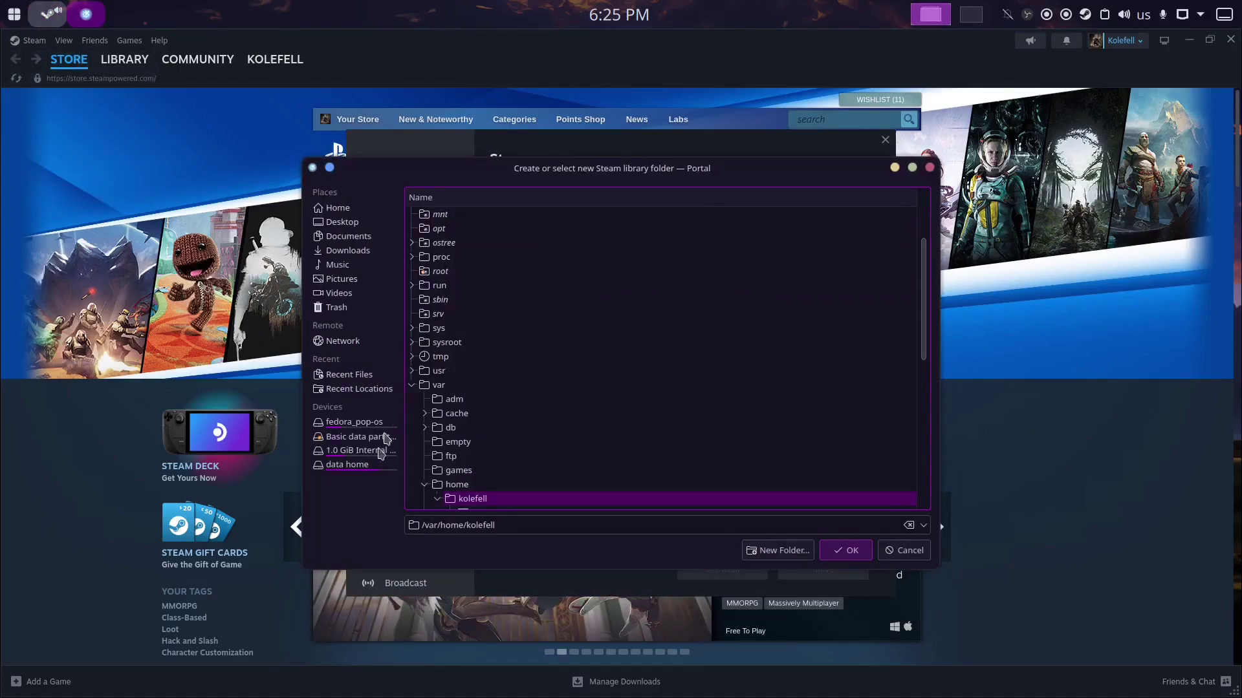
{"action": "left_click", "coordinate": [354, 464]}
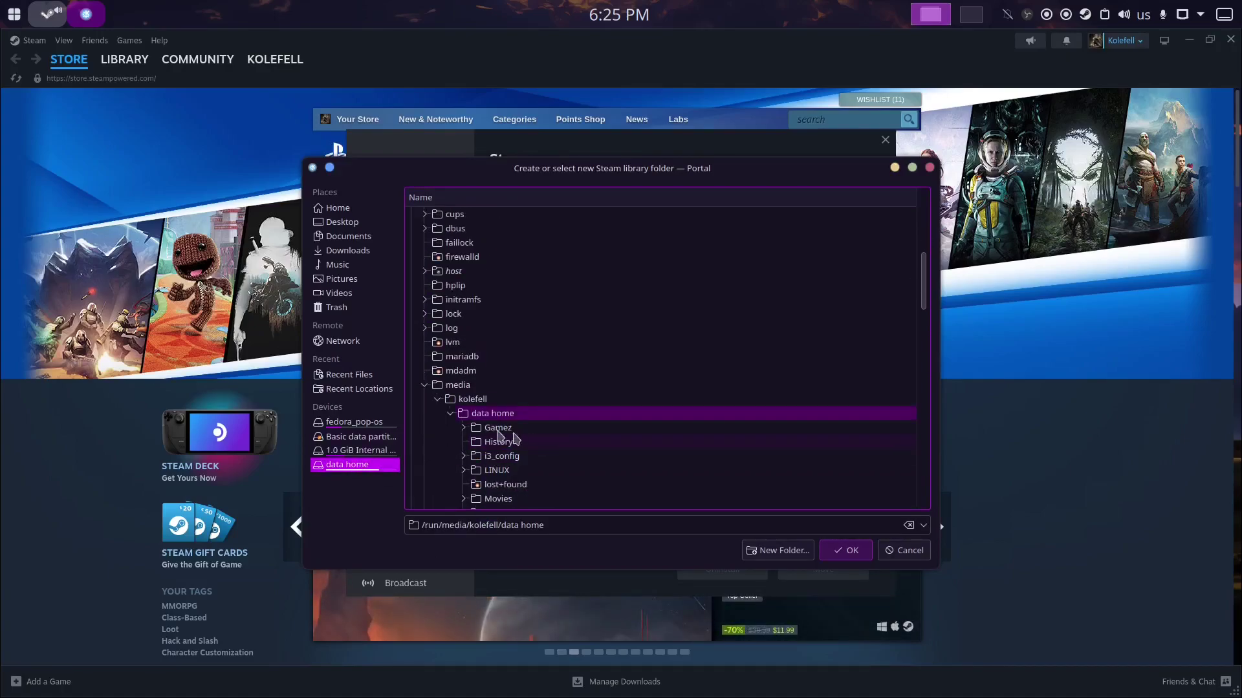
{"action": "left_click", "coordinate": [468, 428]}
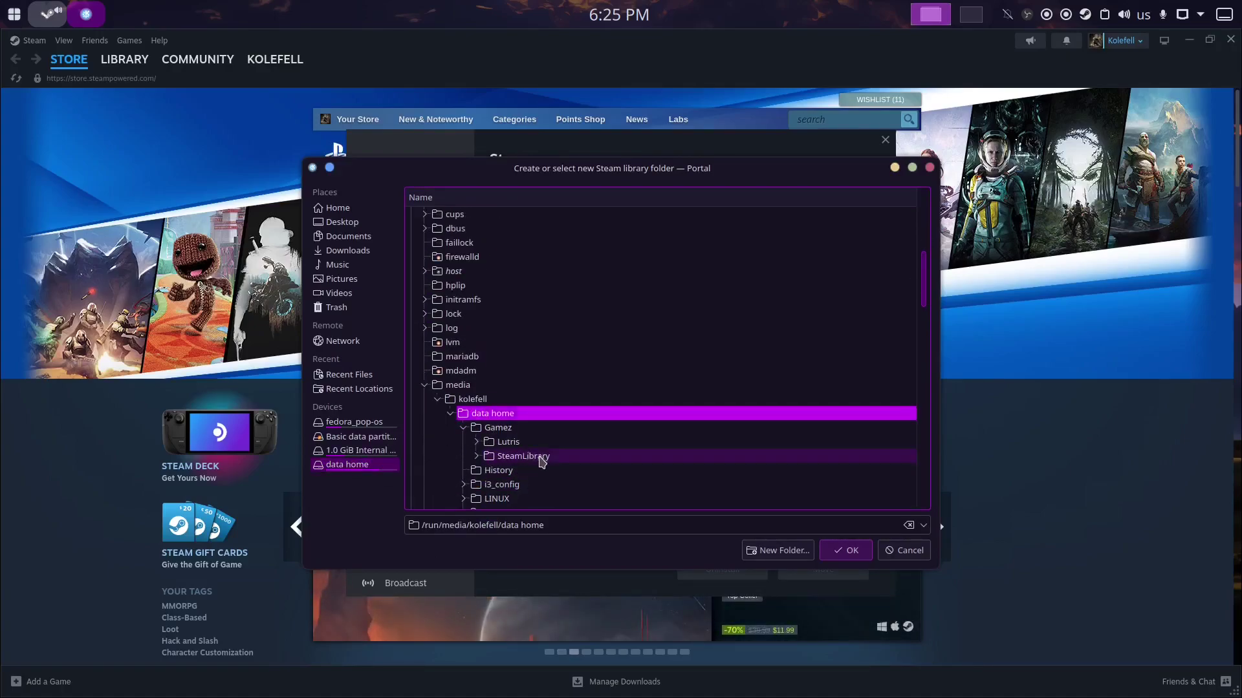
{"action": "left_click", "coordinate": [541, 458]}
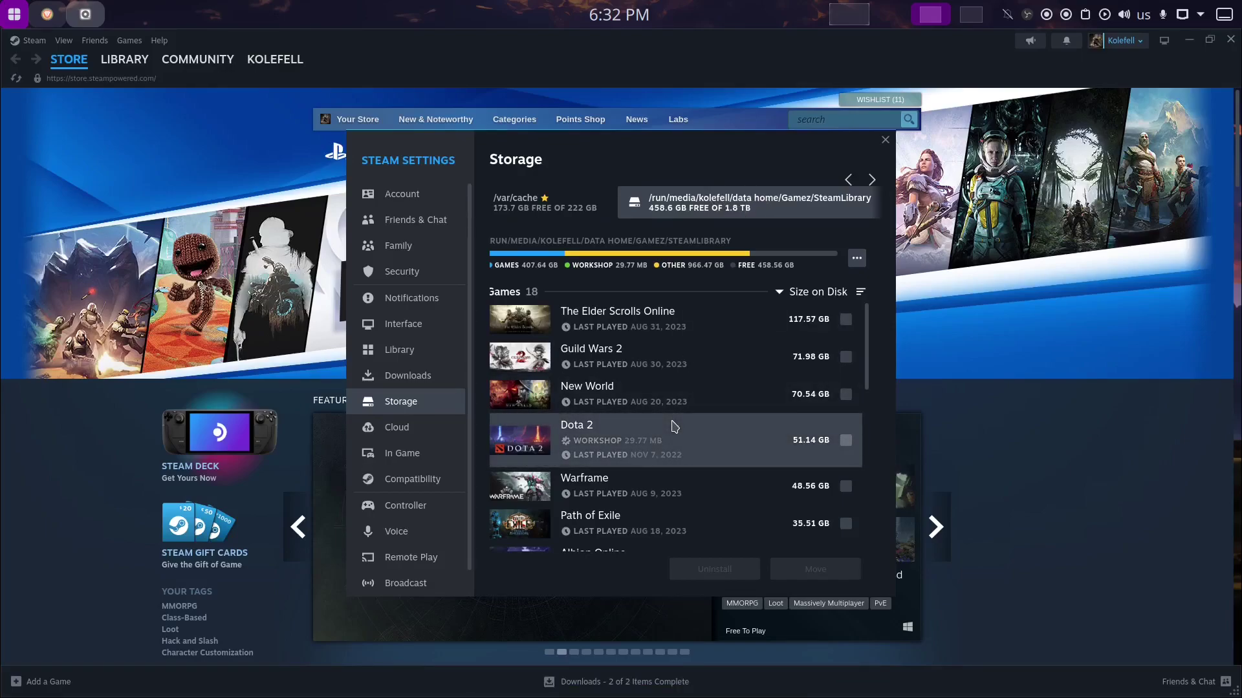
- Make the SteamLibrary folder on the data home drive Steam's default storage location
{"action": "scroll", "coordinate": [672, 427], "scroll_direction": "down", "scroll_amount": 5}
{"action": "scroll", "coordinate": [673, 426], "scroll_direction": "up", "scroll_amount": 5}
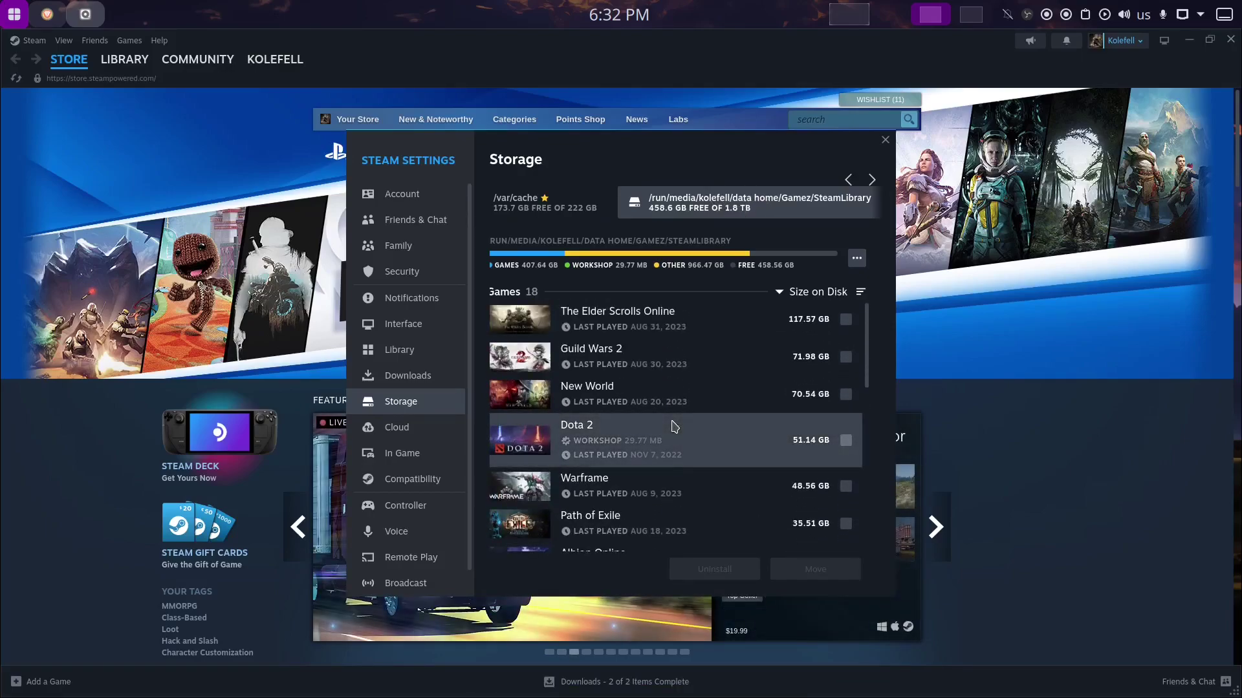
{"action": "scroll", "coordinate": [673, 425], "scroll_direction": "down", "scroll_amount": 6}
{"action": "scroll", "coordinate": [675, 421], "scroll_direction": "up", "scroll_amount": 6}
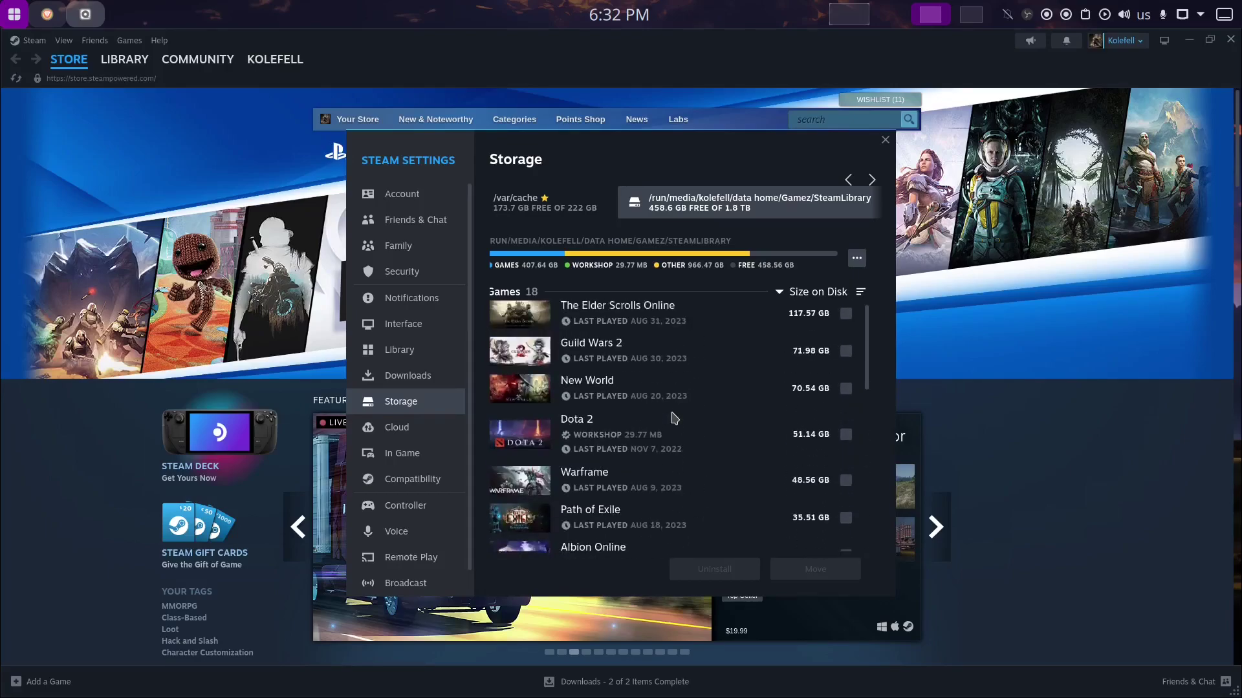
{"action": "left_click", "coordinate": [855, 259]}
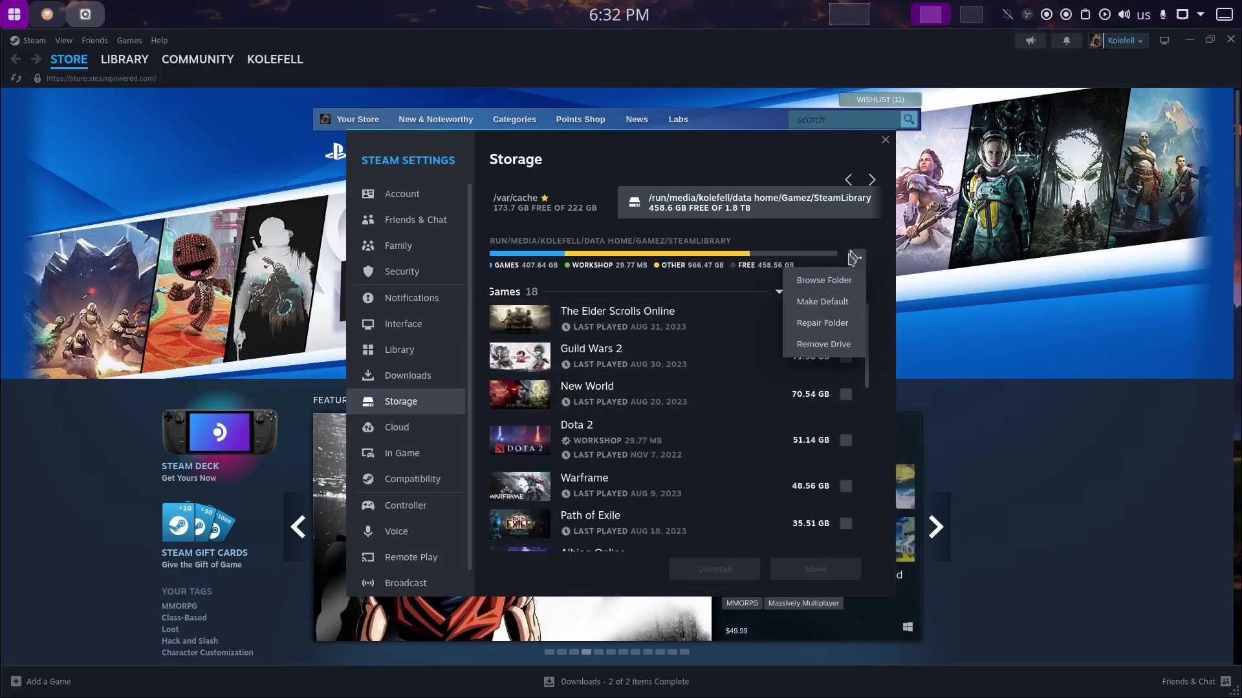
{"action": "left_click", "coordinate": [842, 307]}
- Close the Steam settings and the main Steam window
{"action": "scroll", "coordinate": [661, 417], "scroll_direction": "down", "scroll_amount": 10}
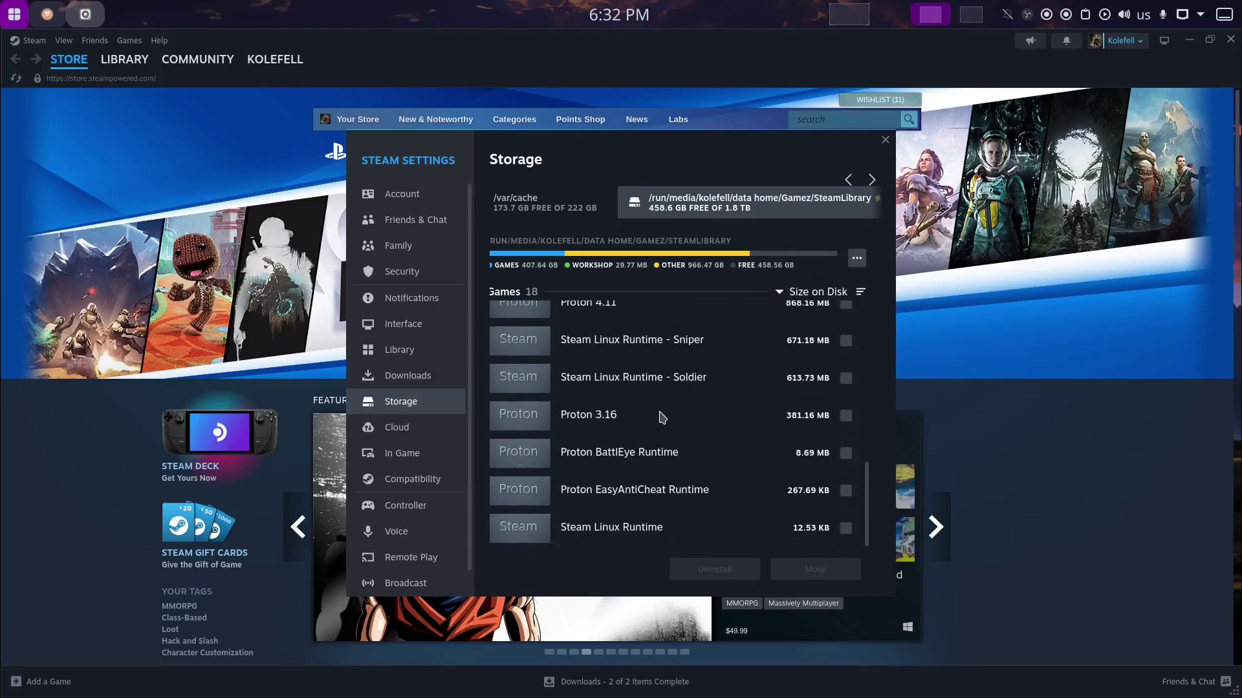
{"action": "scroll", "coordinate": [661, 417], "scroll_direction": "up", "scroll_amount": 10}
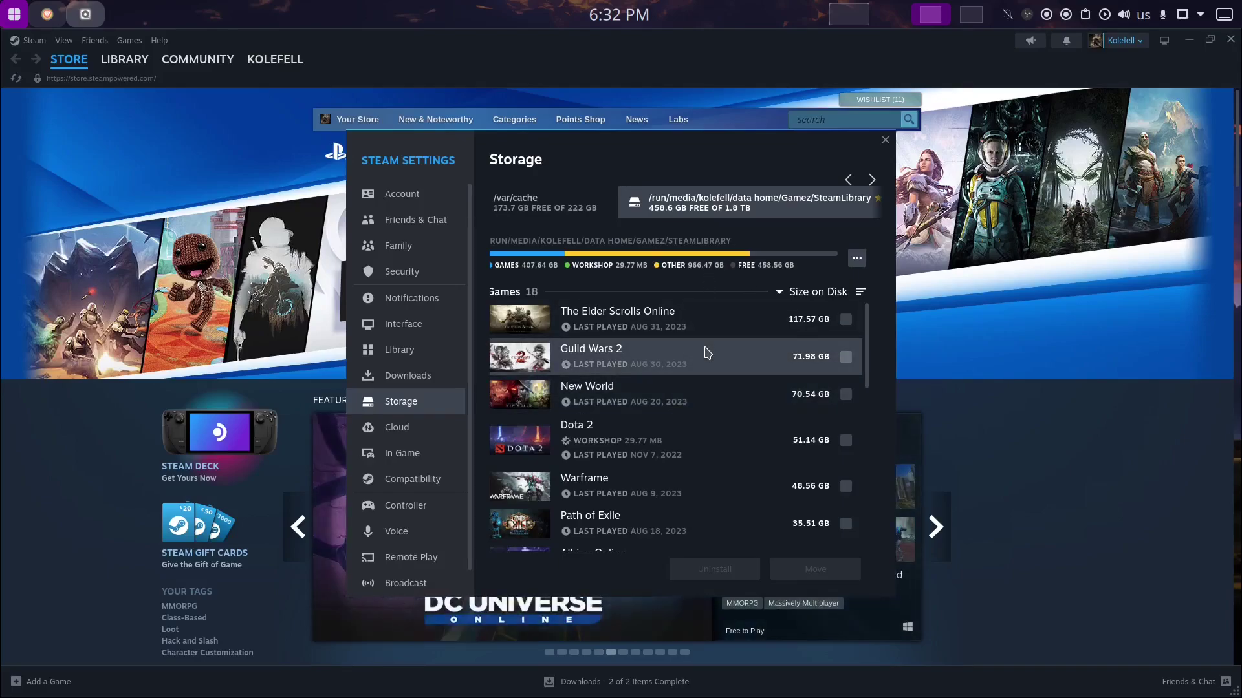
{"action": "left_click", "coordinate": [885, 140]}
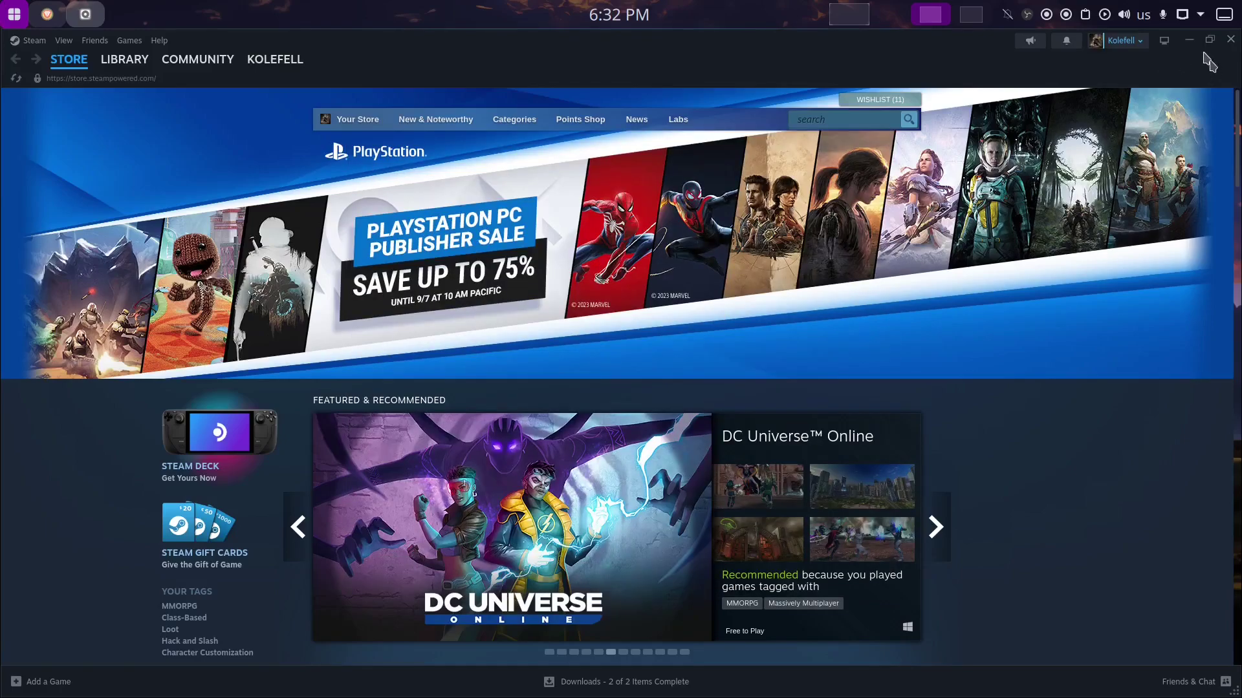
{"action": "left_click", "coordinate": [1230, 40]}
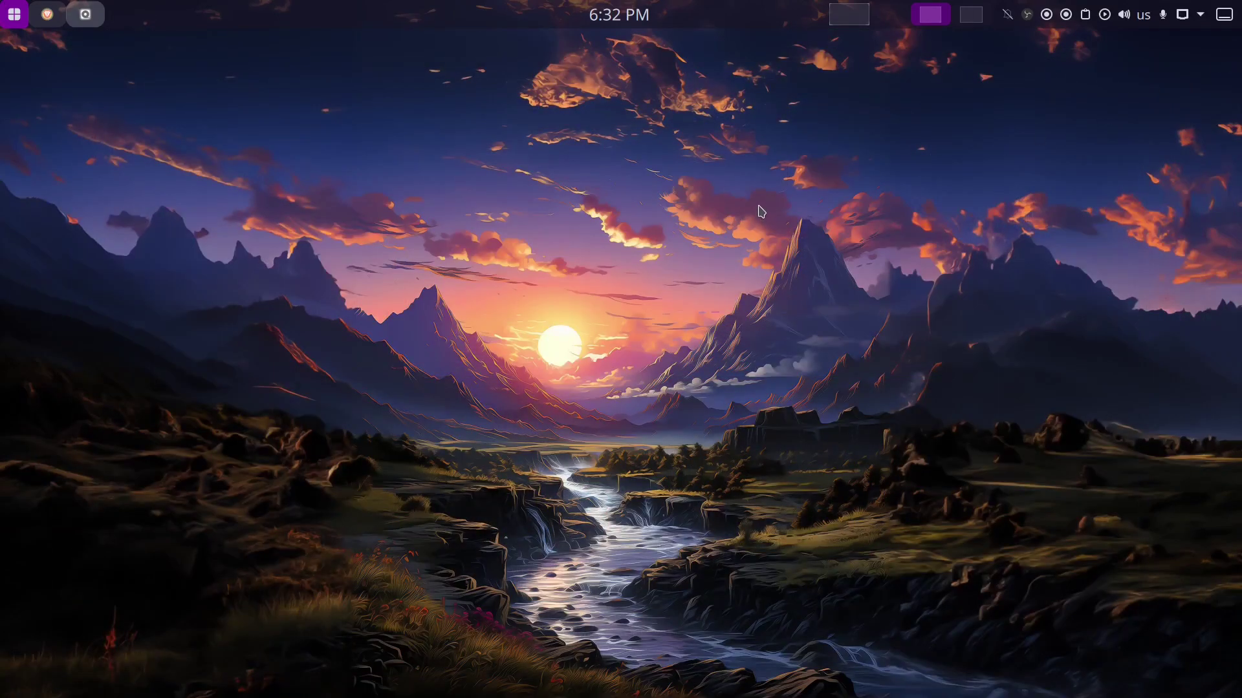